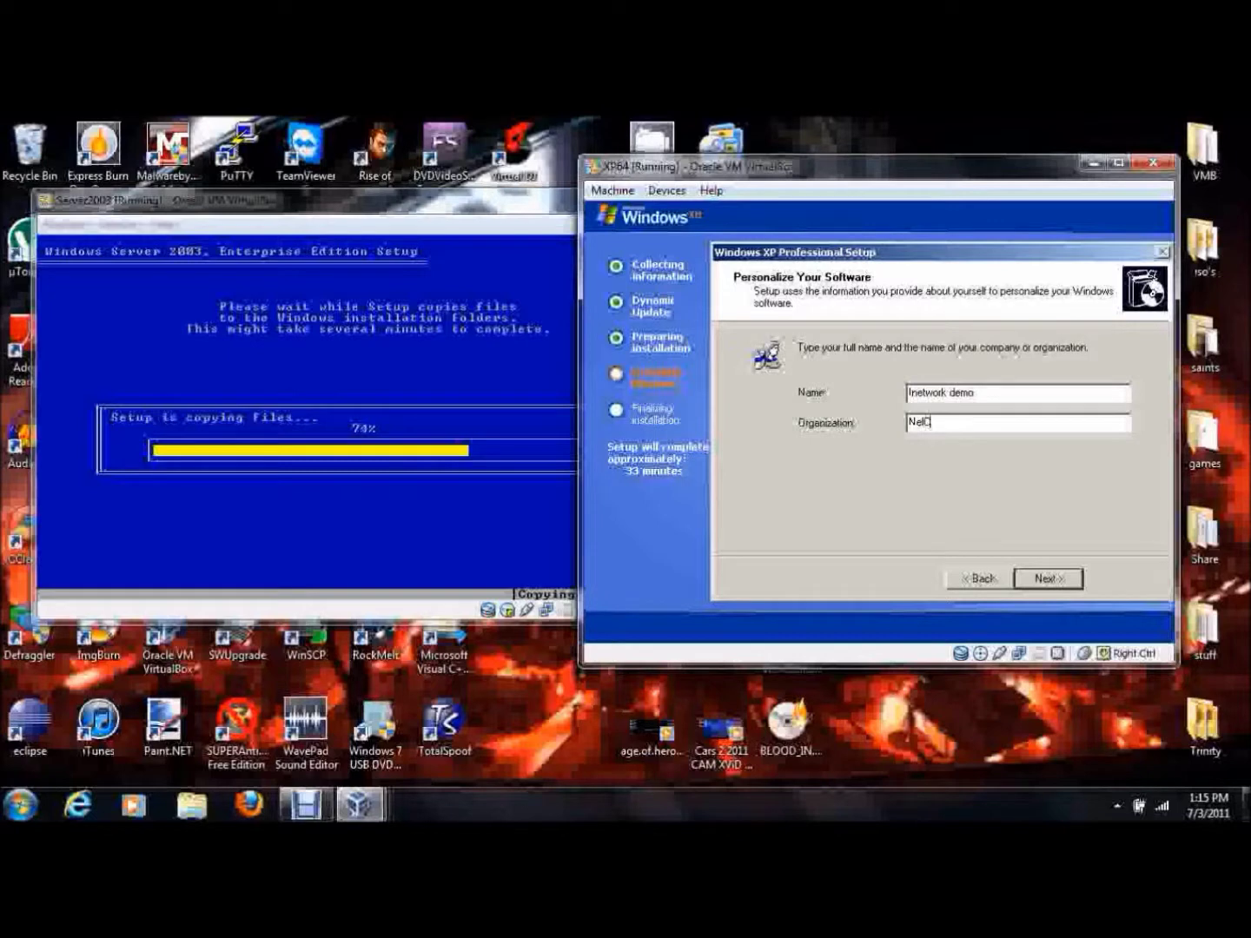
- Complete the XP setup's organization as NelCoy Computer and continue to the product key page
type("oy Computer")
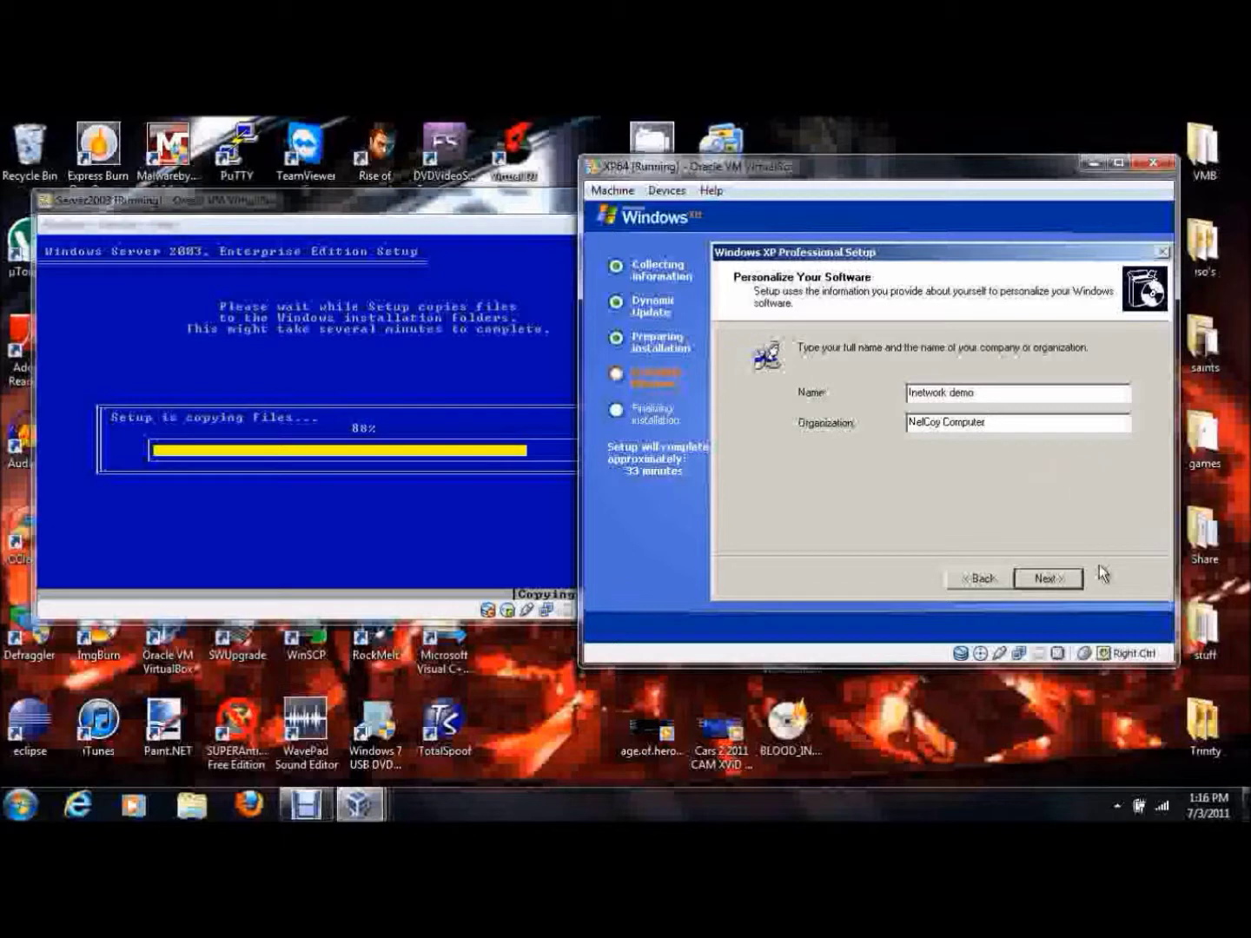
key("Return")
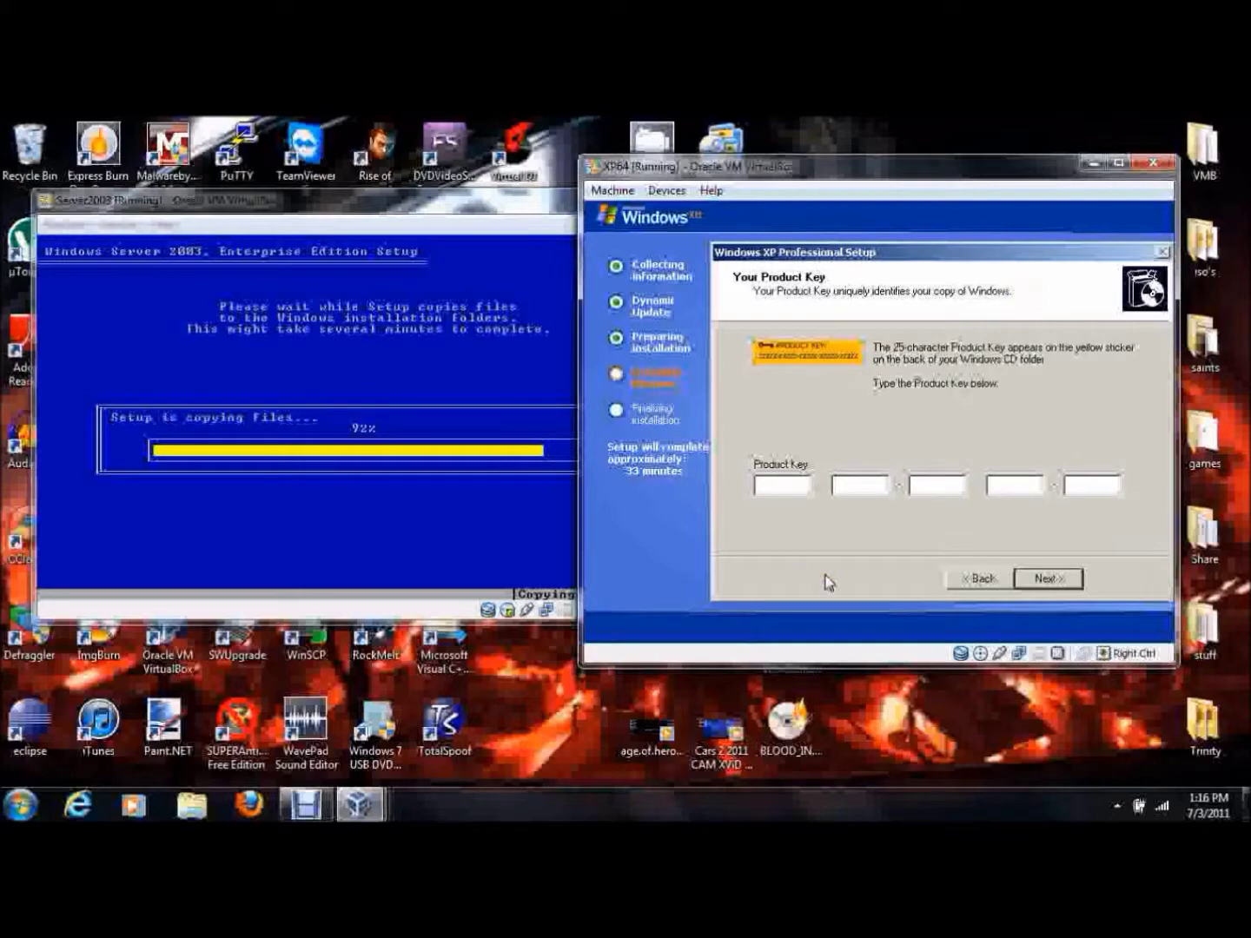
left_click_drag(430, 208, 463, 233)
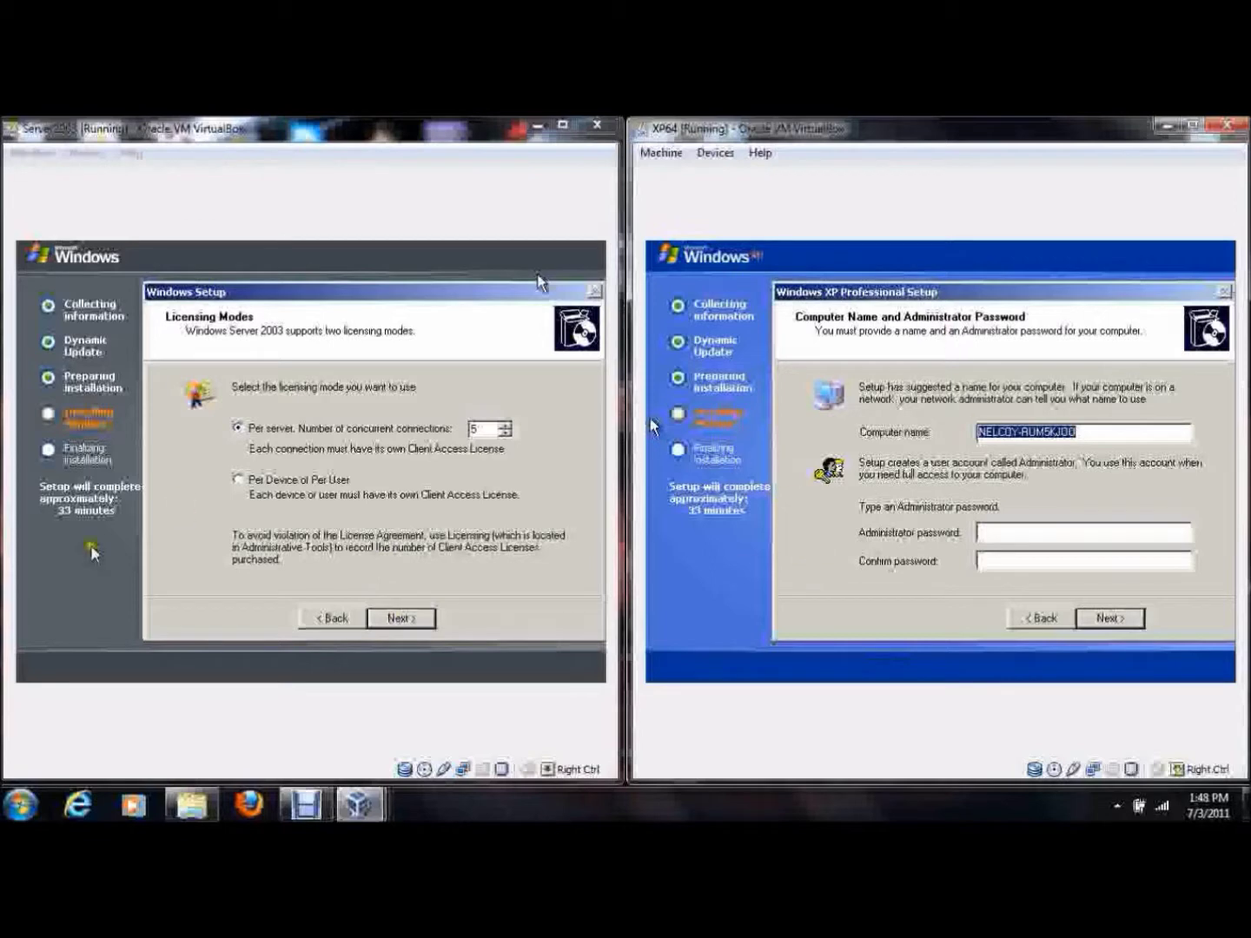
- Accept per-server licensing with 5 concurrent connections in the Server 2003 setup and set its computer name to NELCOY1
left_click(399, 617)
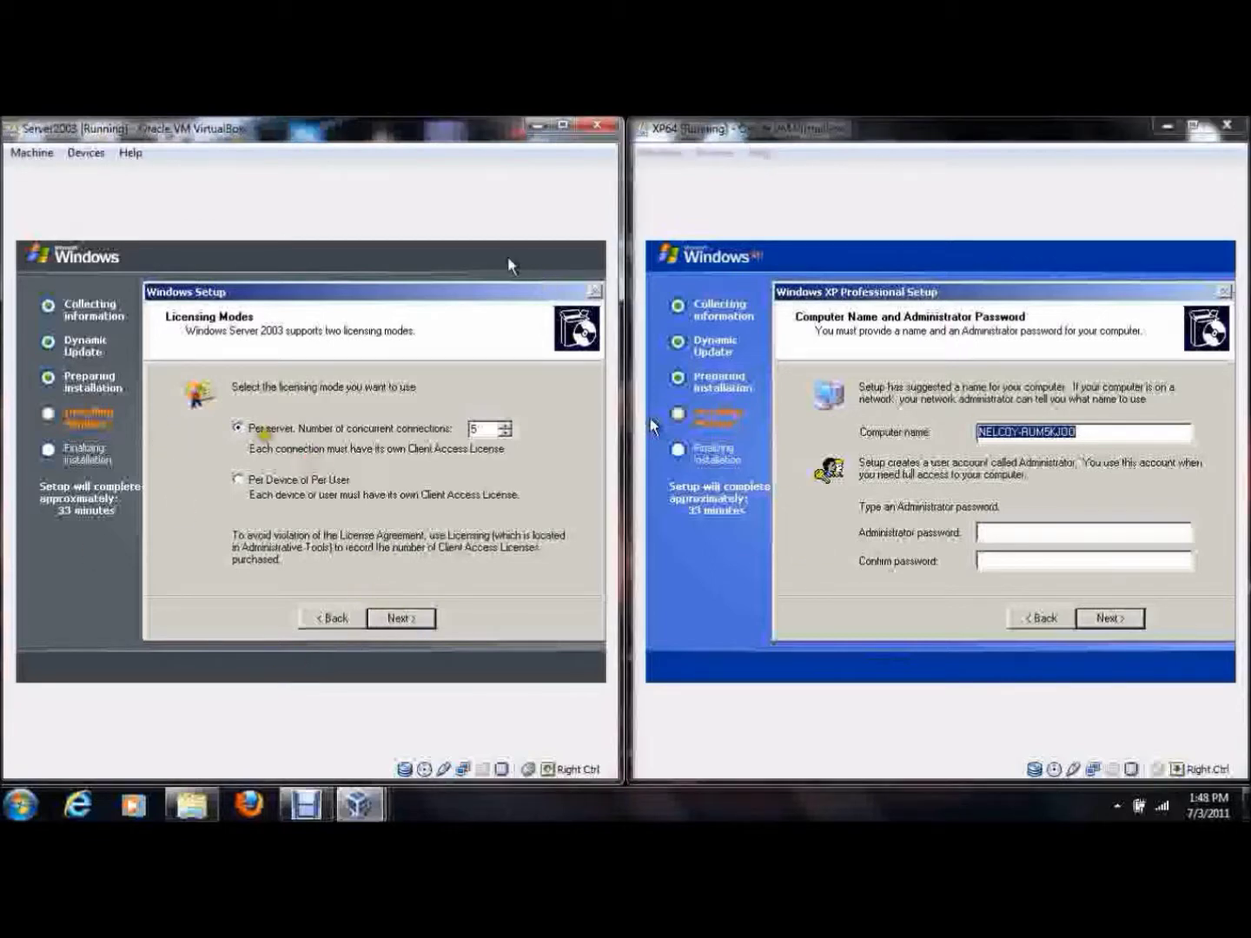
left_click(401, 619)
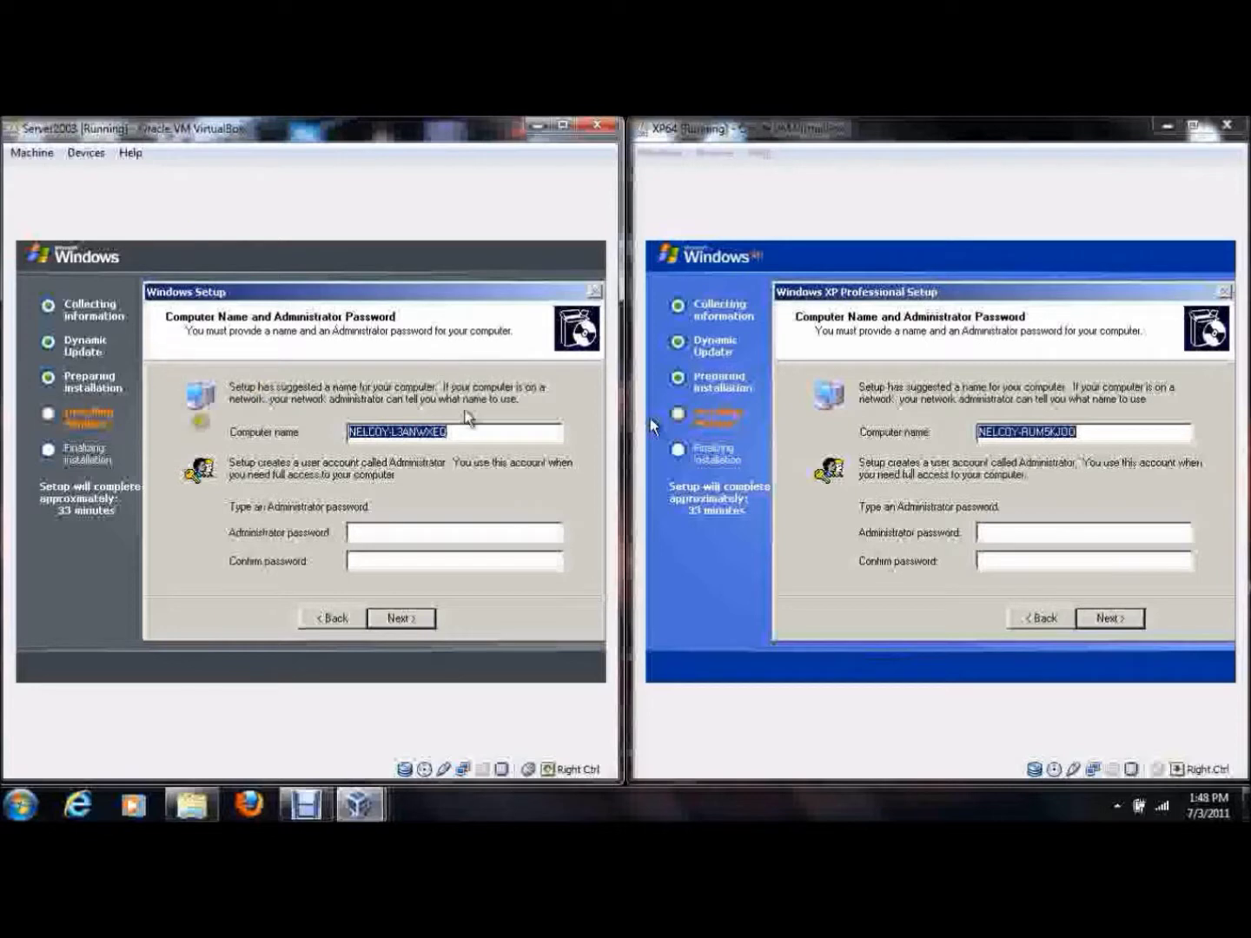
left_click(461, 429)
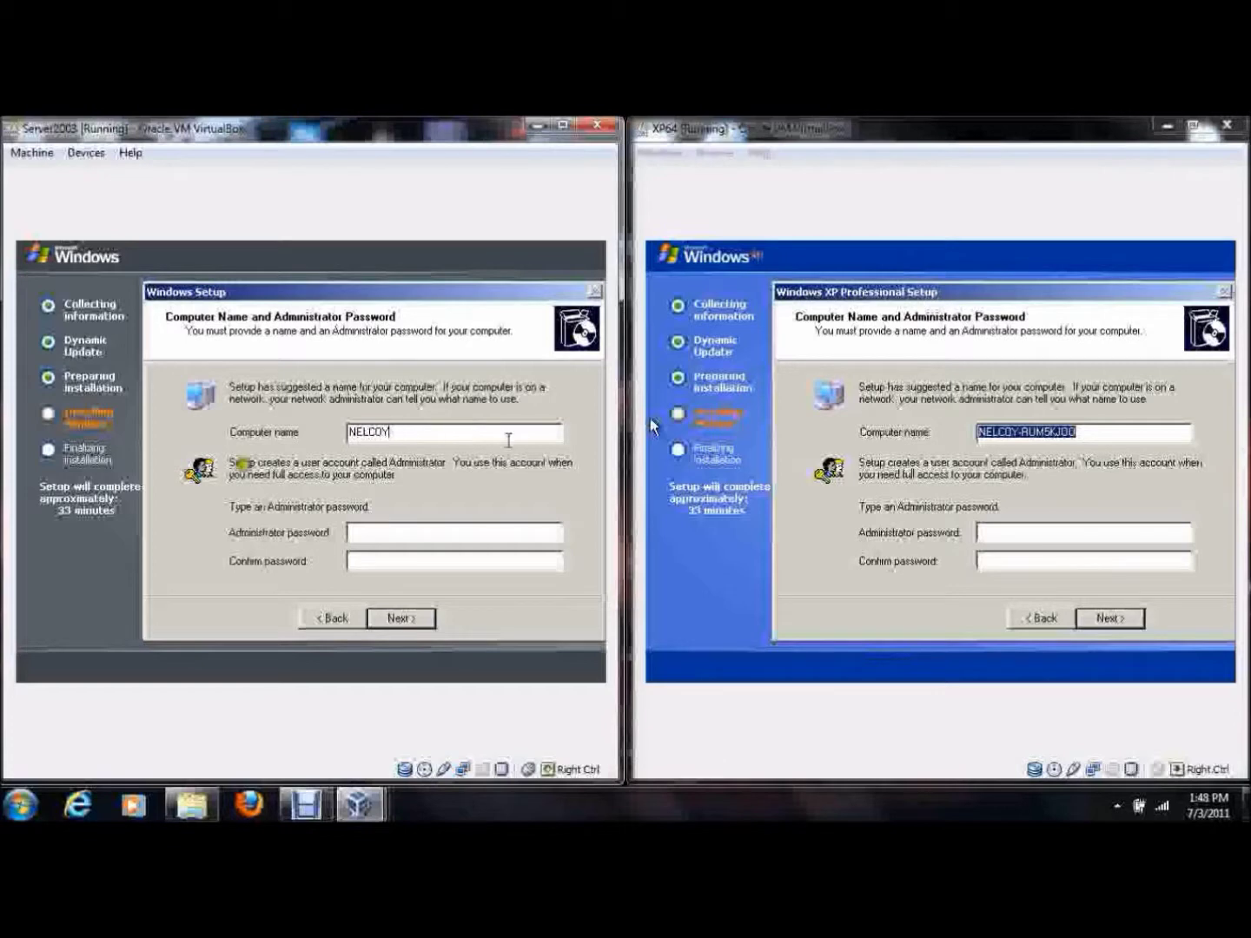
type("1")
- Change the computer name in the XP setup to NELCOY2
left_click(872, 619)
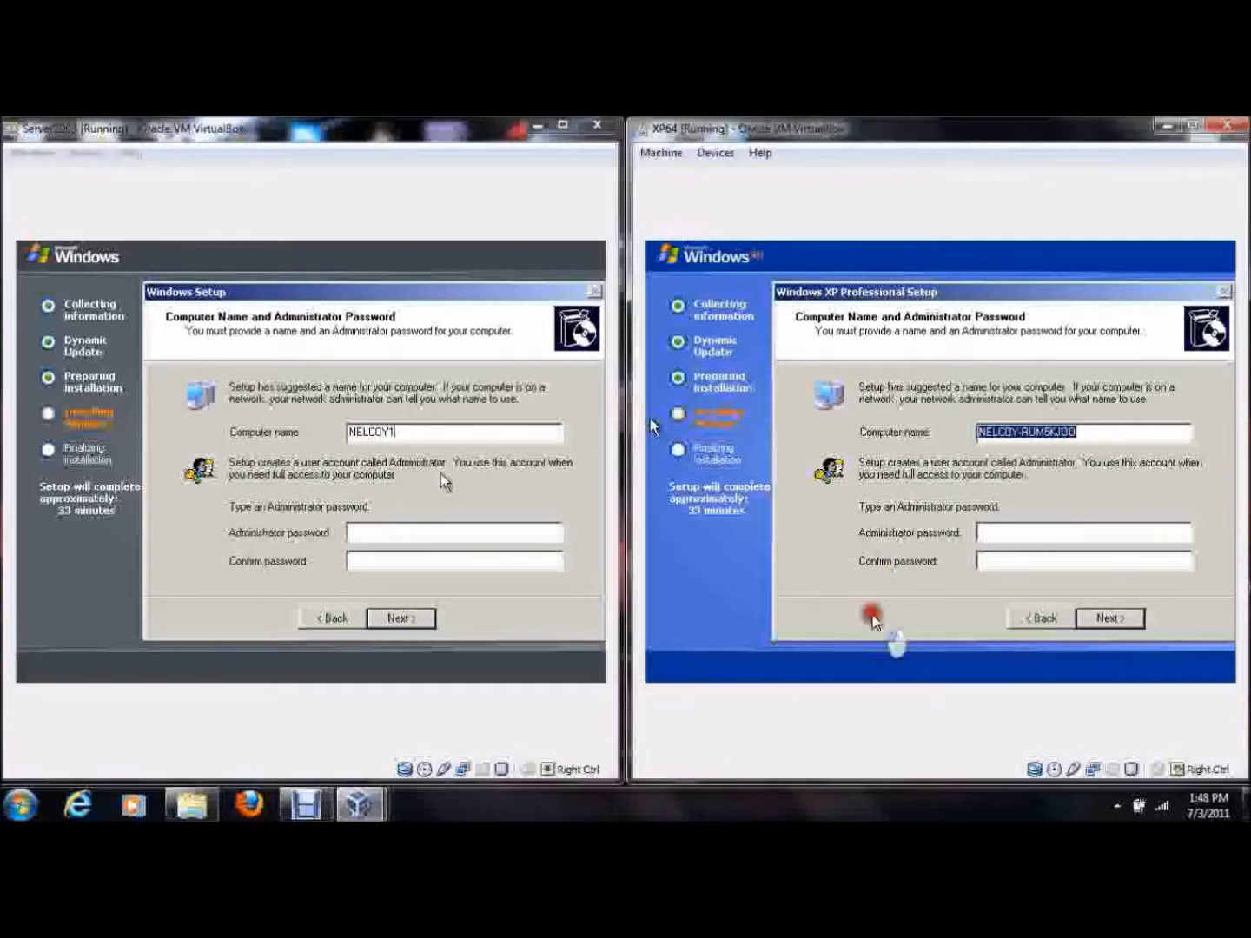
left_click(1113, 432)
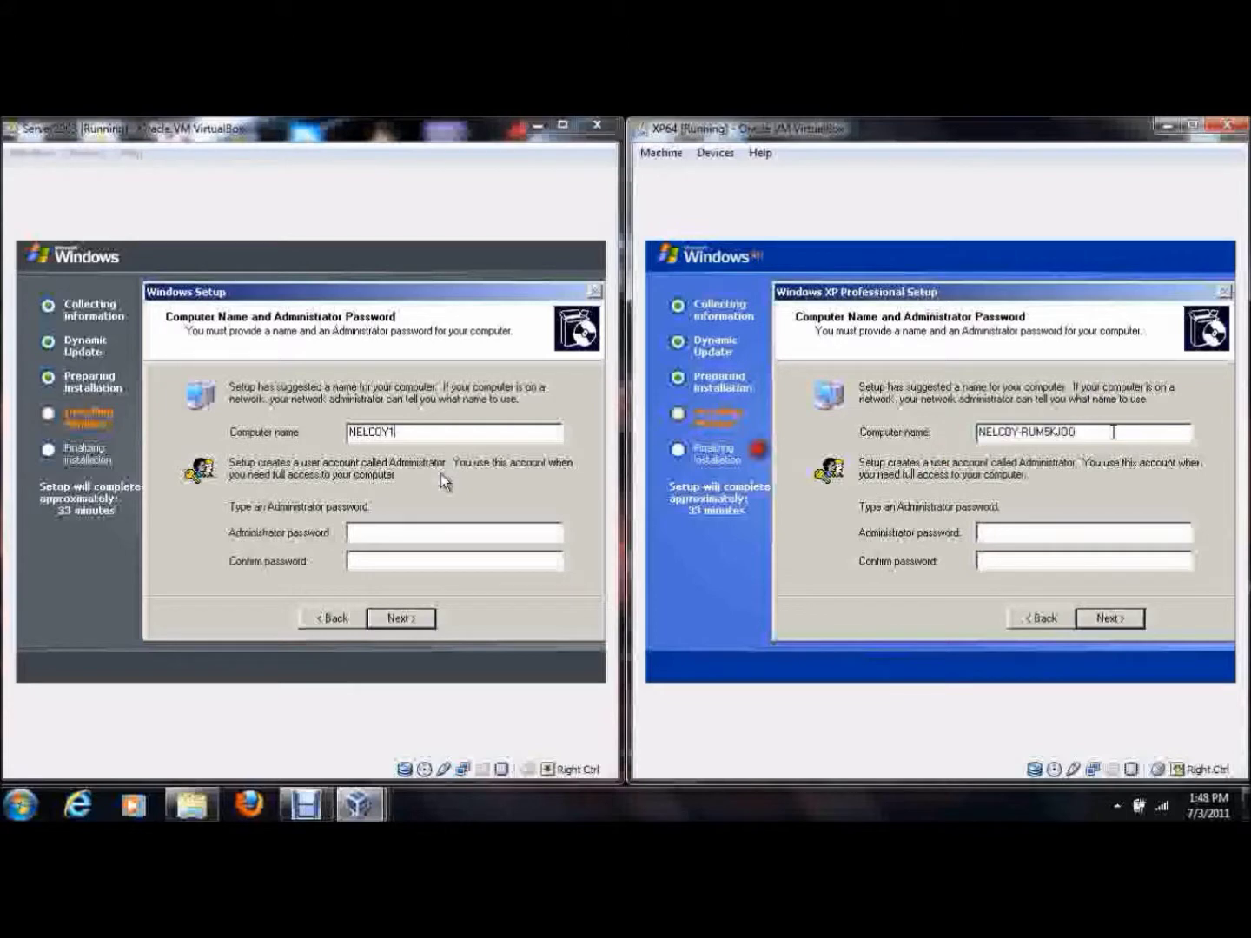
key("BackSpace")
key("BackSpace")
key("BackSpace")
key("BackSpace")
key("BackSpace")
key("BackSpace")
key("BackSpace")
key("BackSpace")
key("BackSpace")
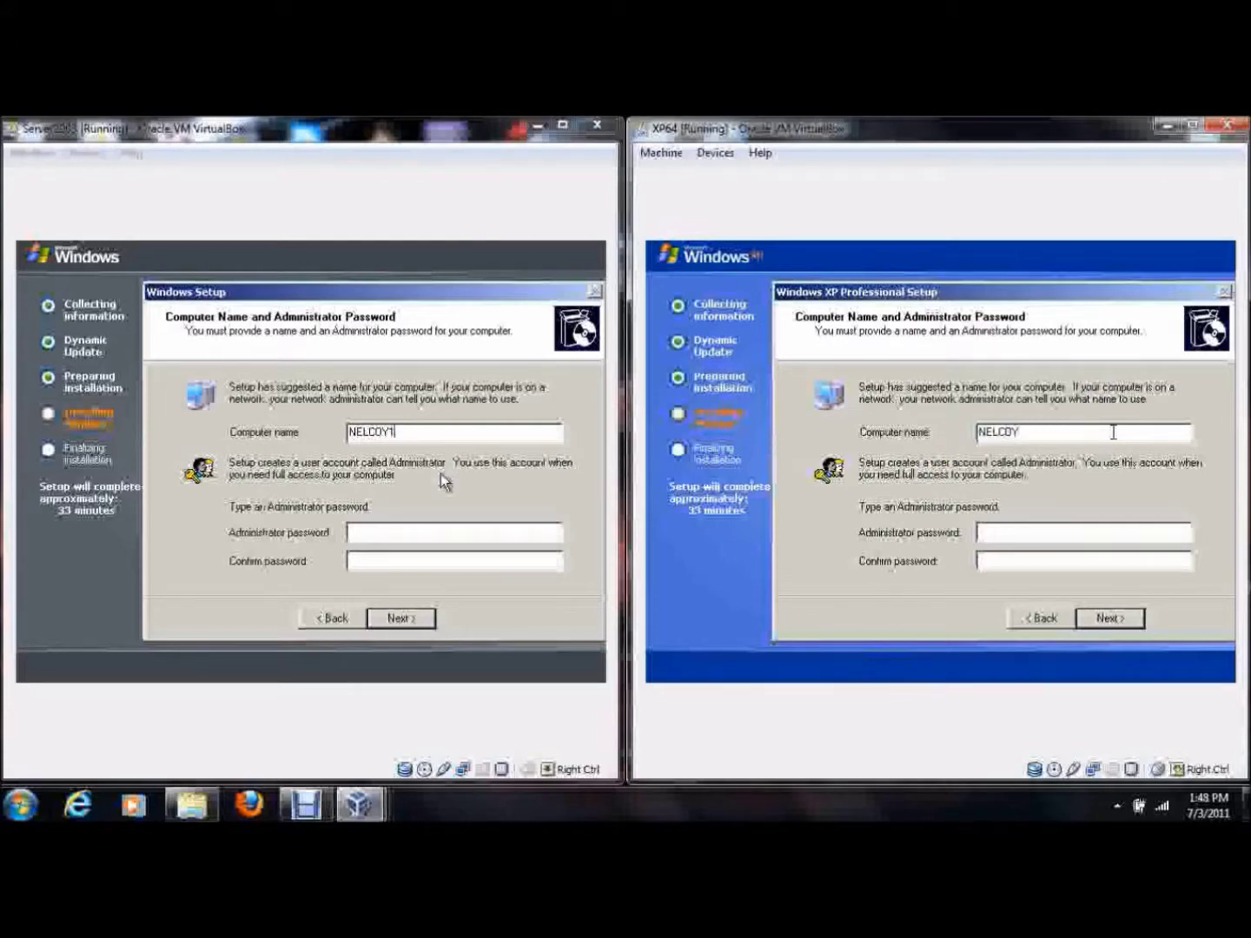
type("2")
- Enter and confirm the administrator password in the XP setup
left_click(1039, 536)
type("************")
key("Tab")
type("************")
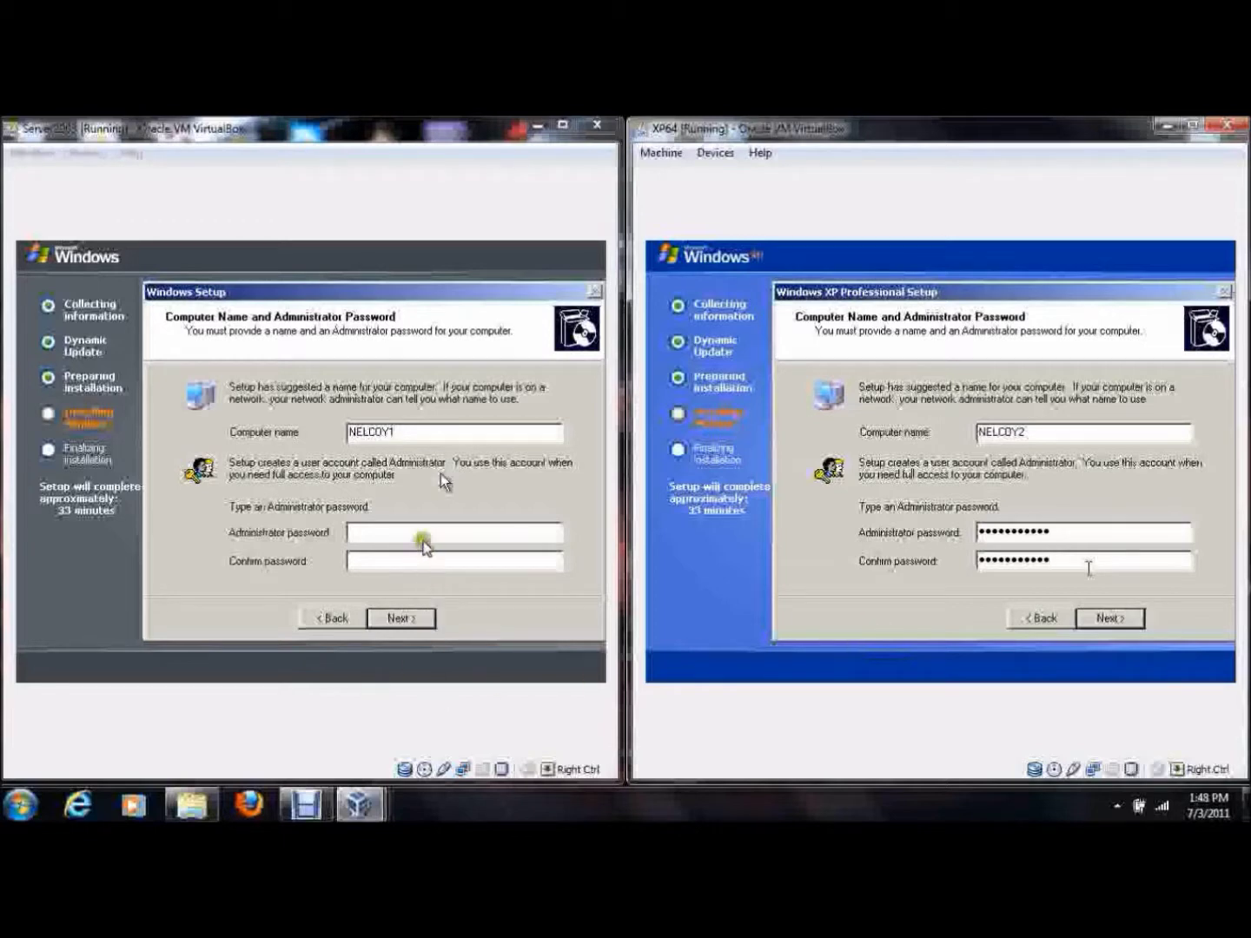
- Enter and confirm the administrator password in the Server 2003 setup, and advance both setups to the date and time settings
left_click(423, 540)
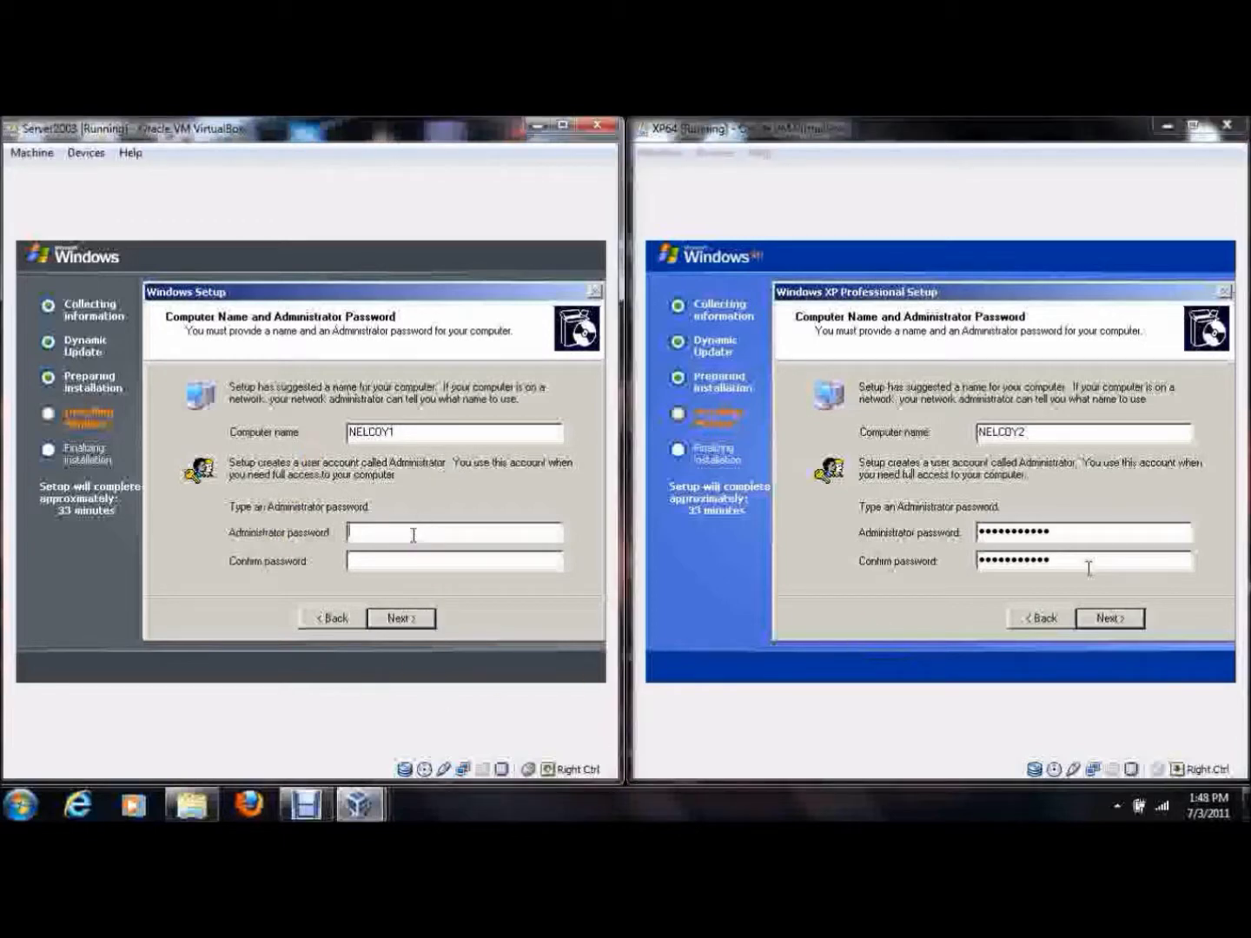
type("p")
left_click(406, 620)
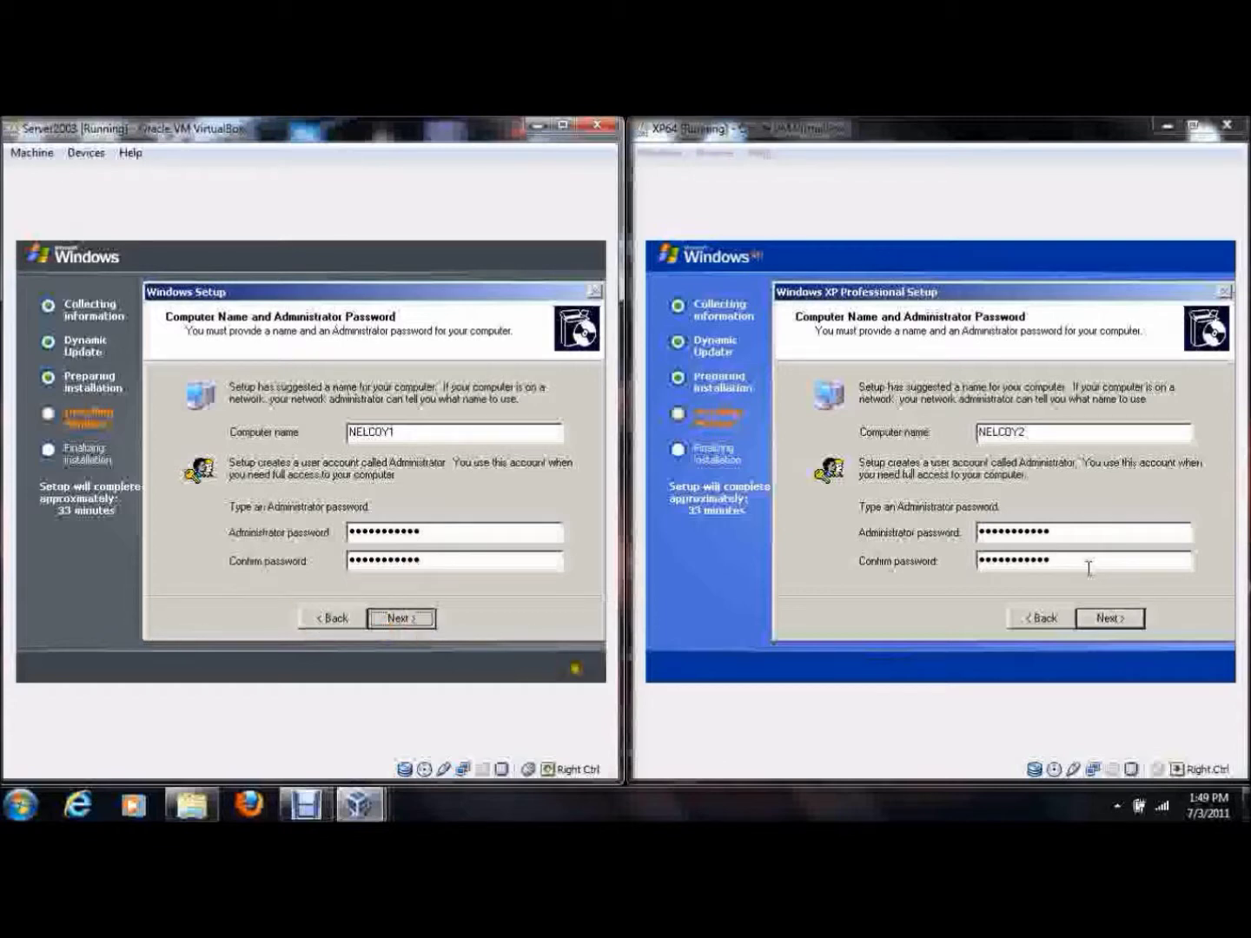
left_click(1115, 620)
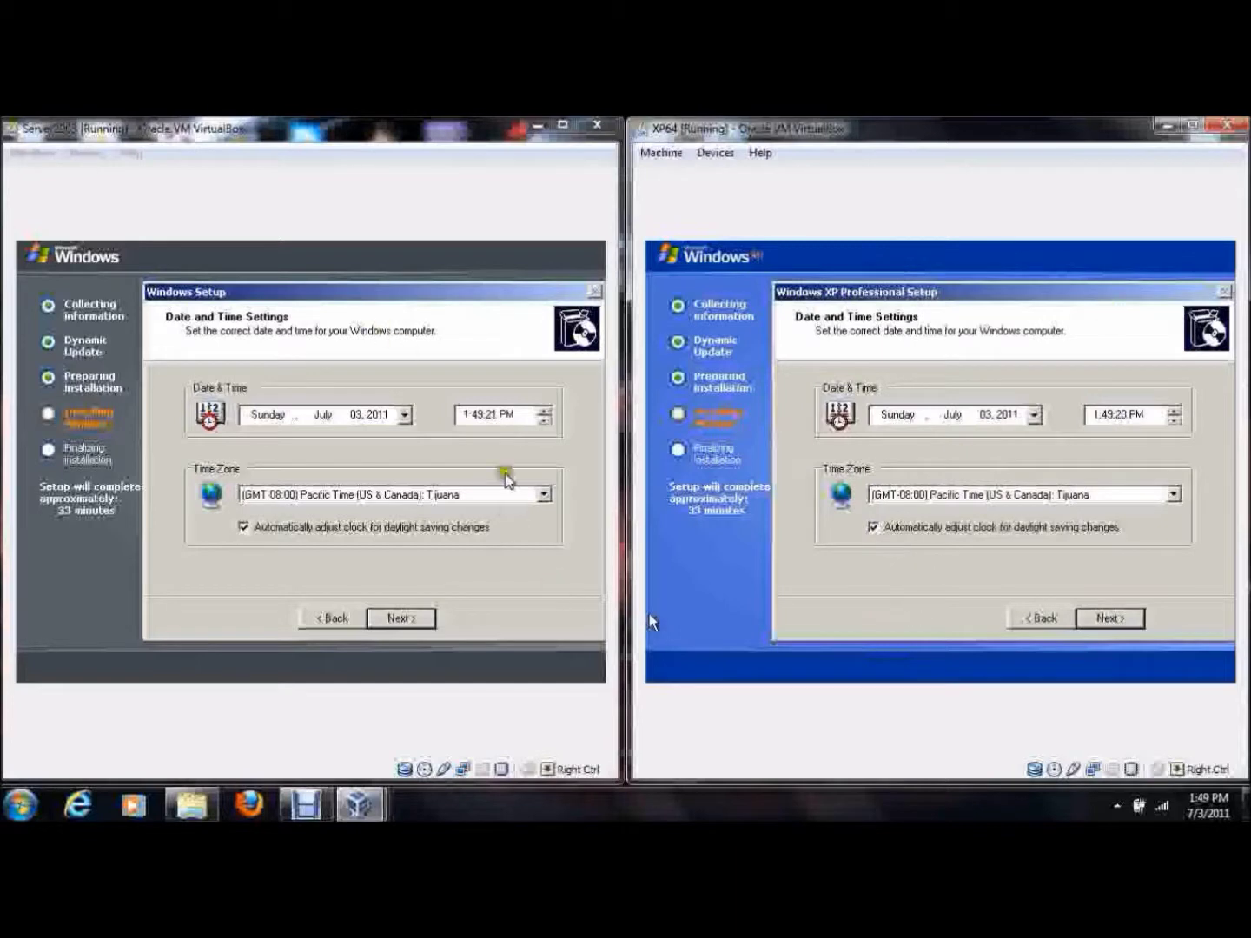
- Set the Server 2003 time zone to (GMT-05:00) Eastern Time (US & Canada) and continue its setup
left_click(310, 460)
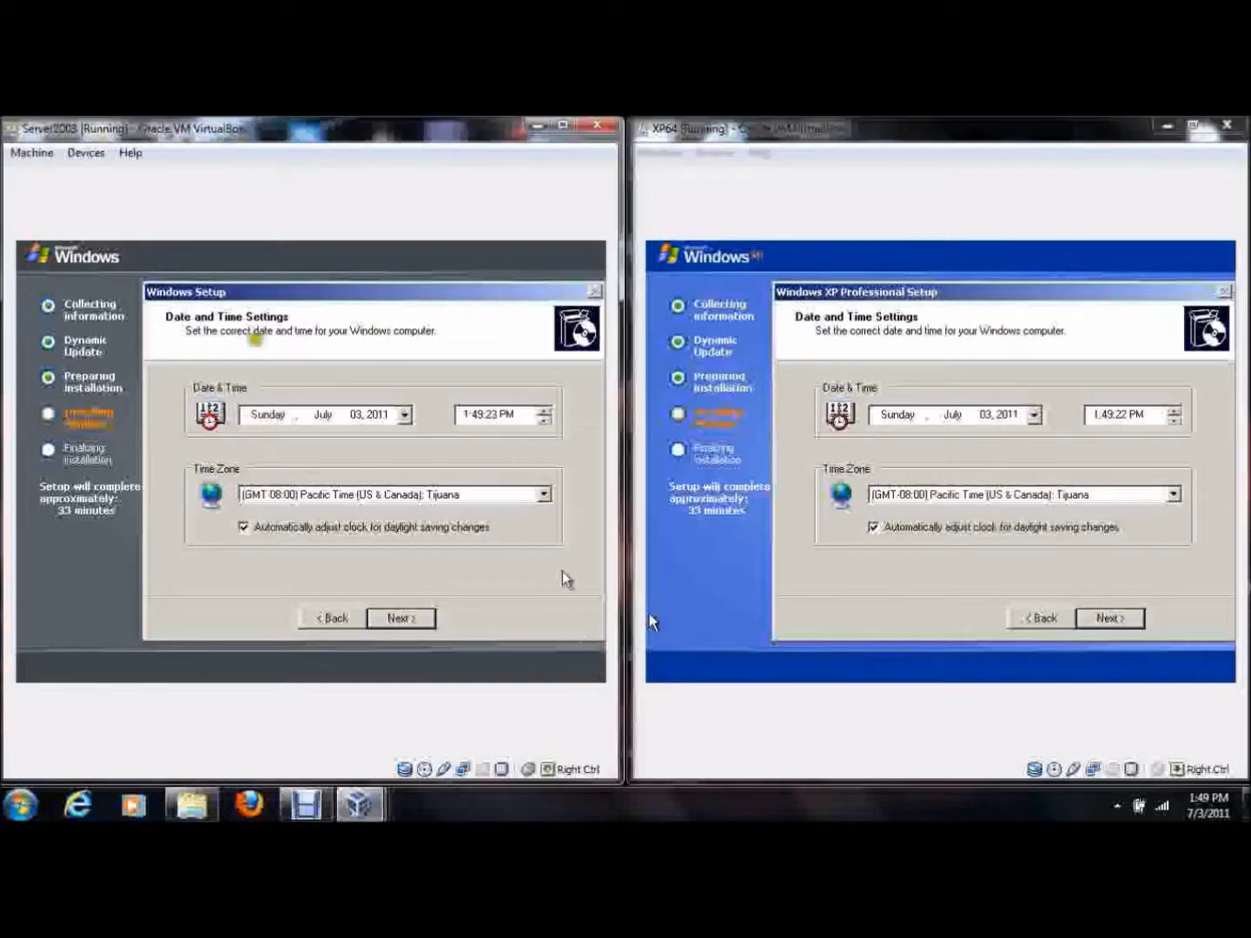
left_click(543, 495)
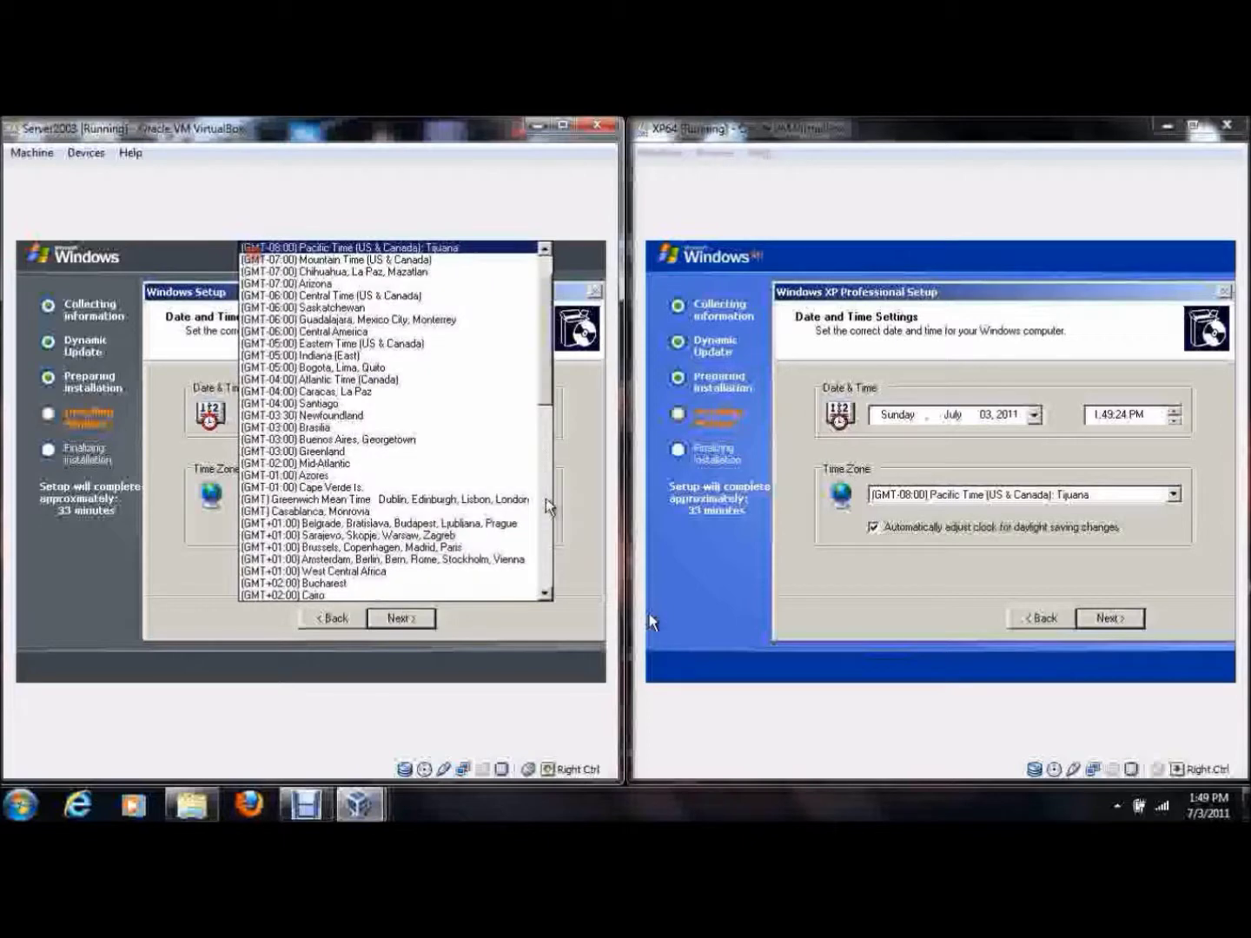
left_click(387, 345)
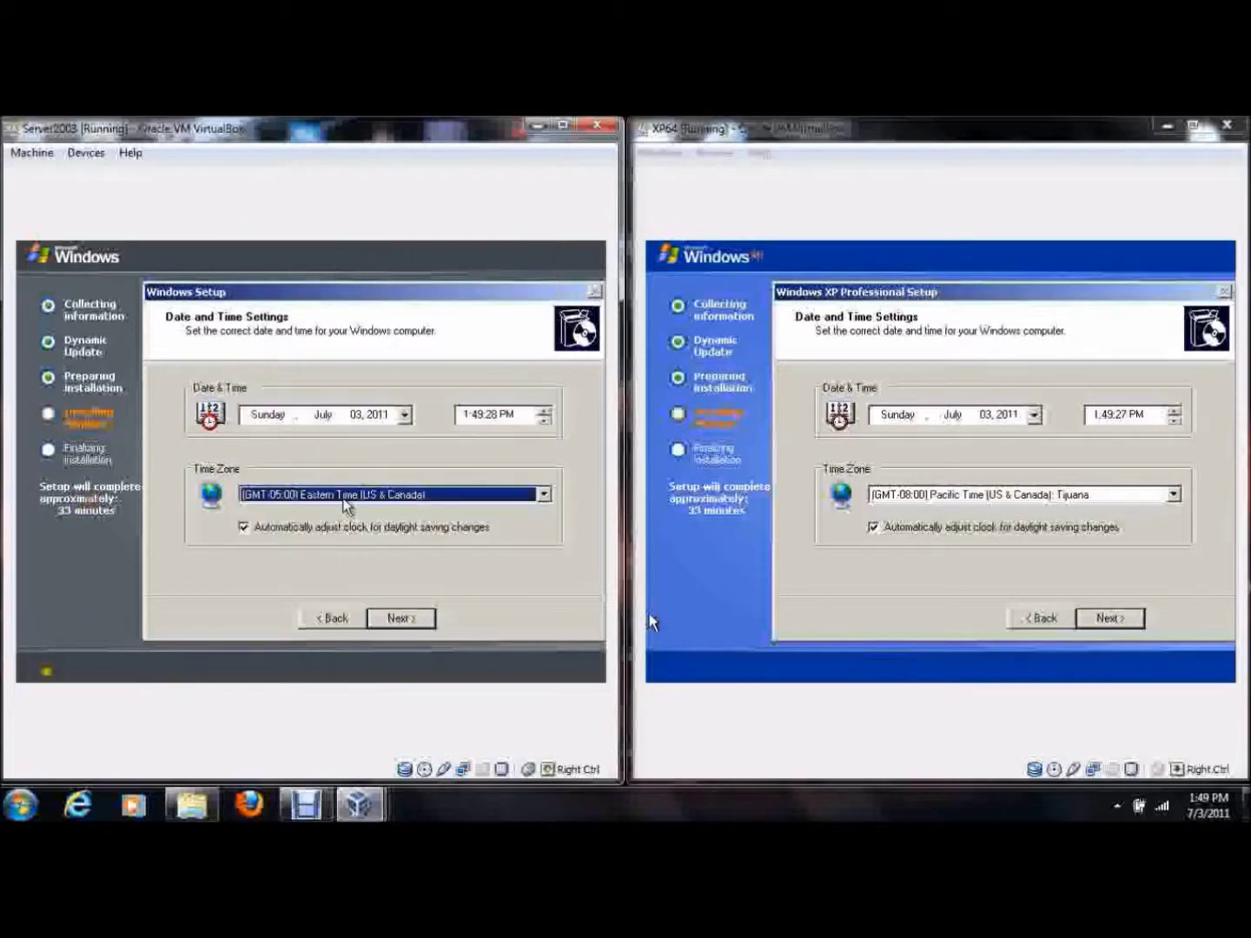
left_click(419, 617)
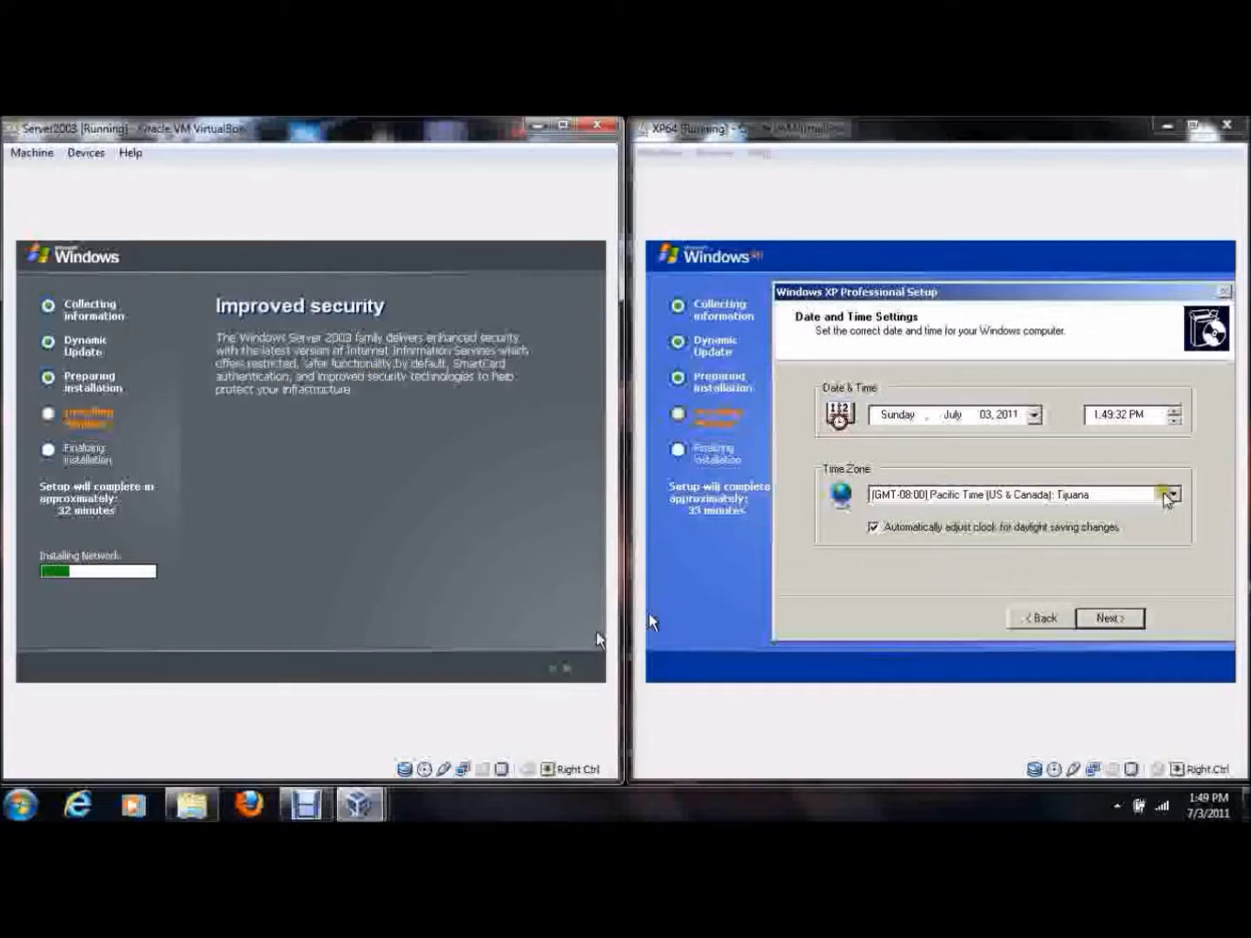
- Set the XP time zone to (GMT-05:00) Eastern Time (US & Canada) and continue its setup
left_click(652, 622)
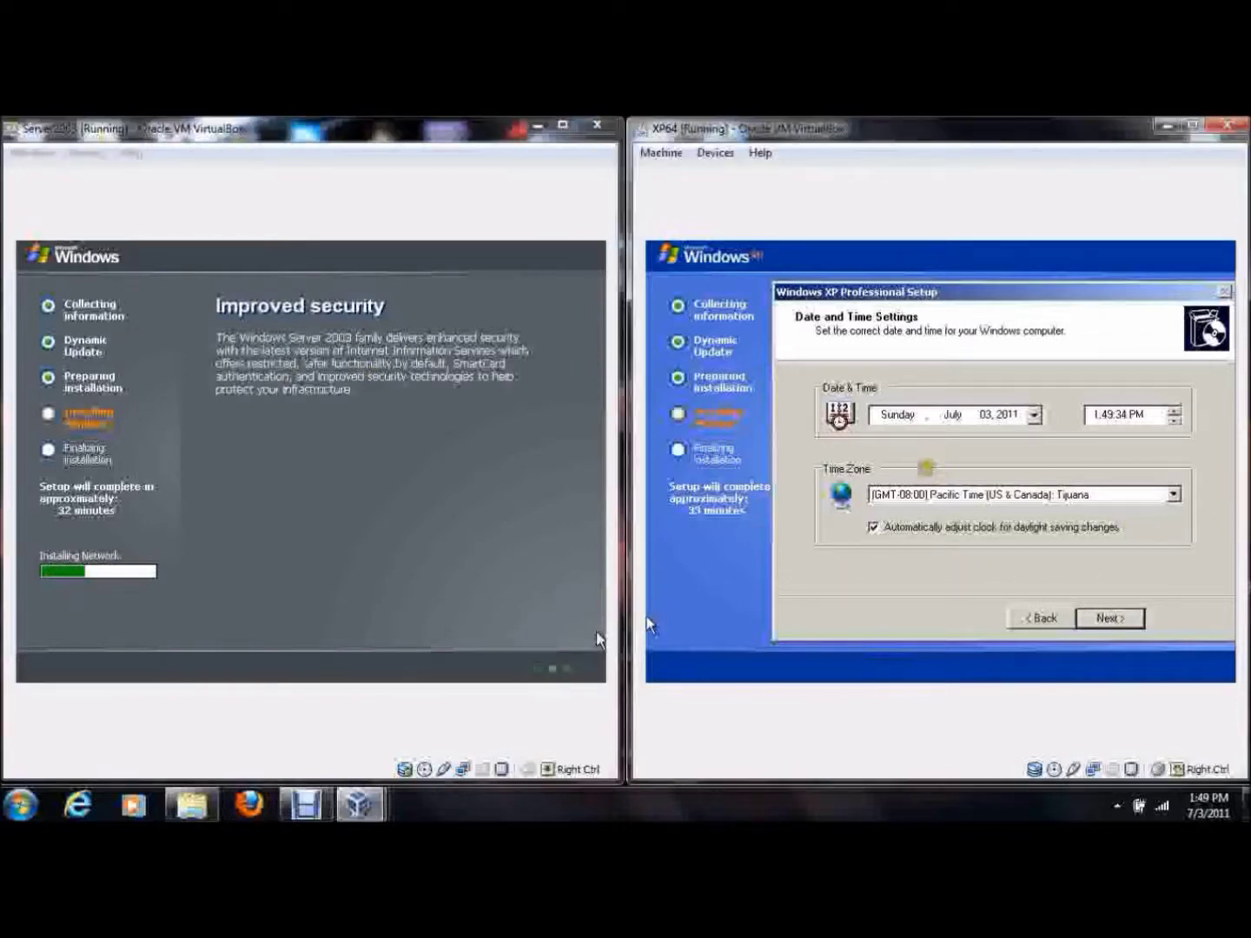
left_click(1173, 495)
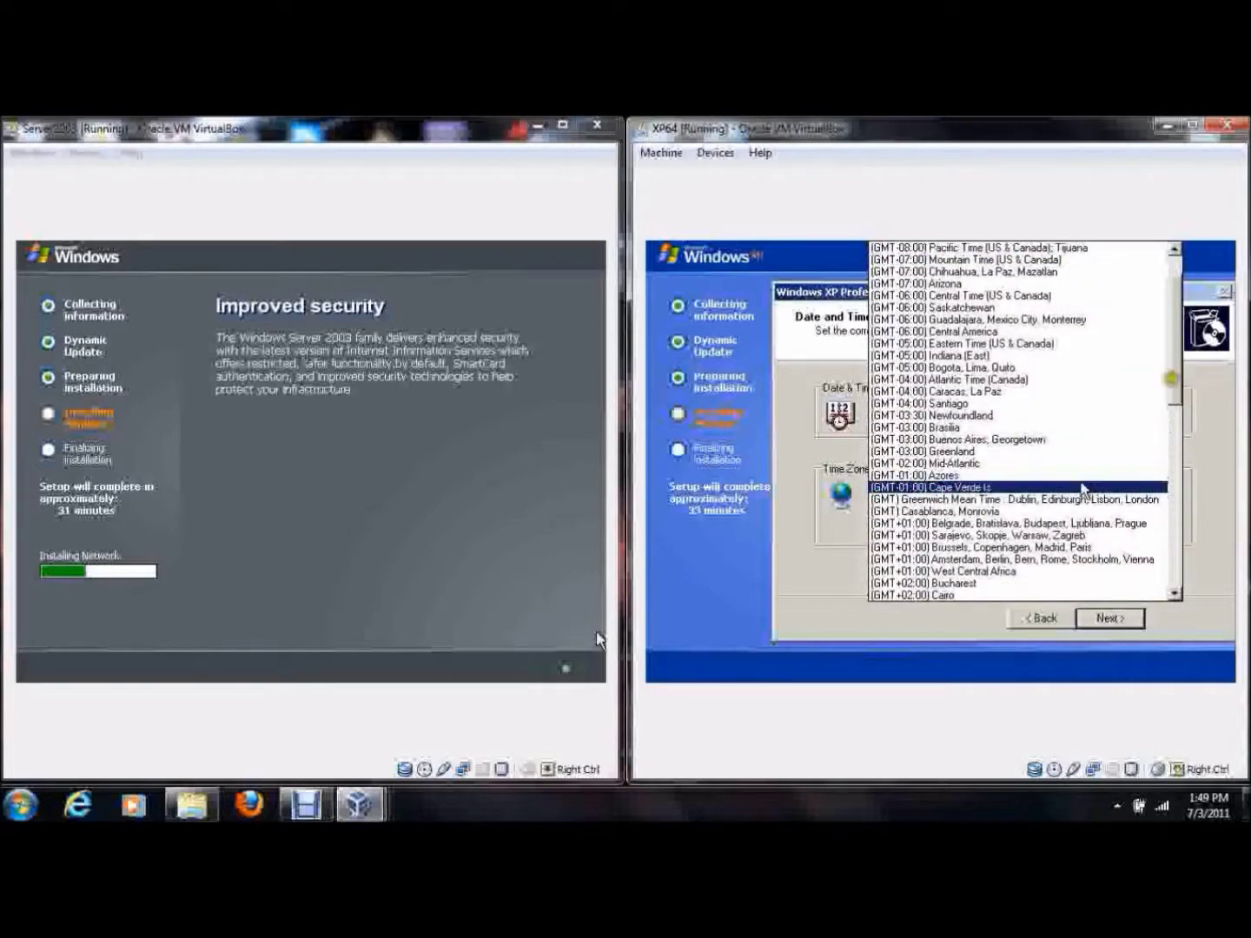
left_click(1033, 344)
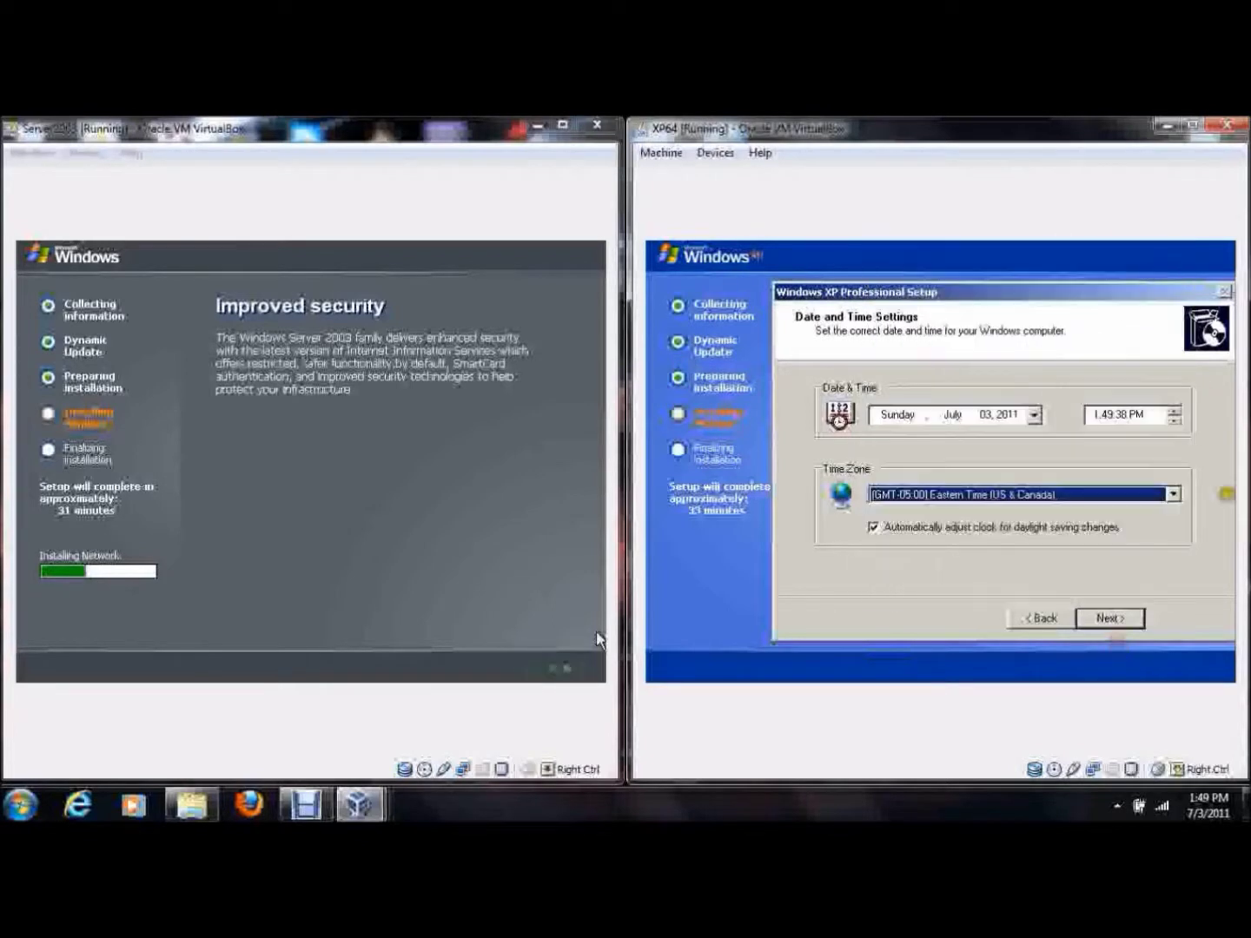
left_click(1138, 620)
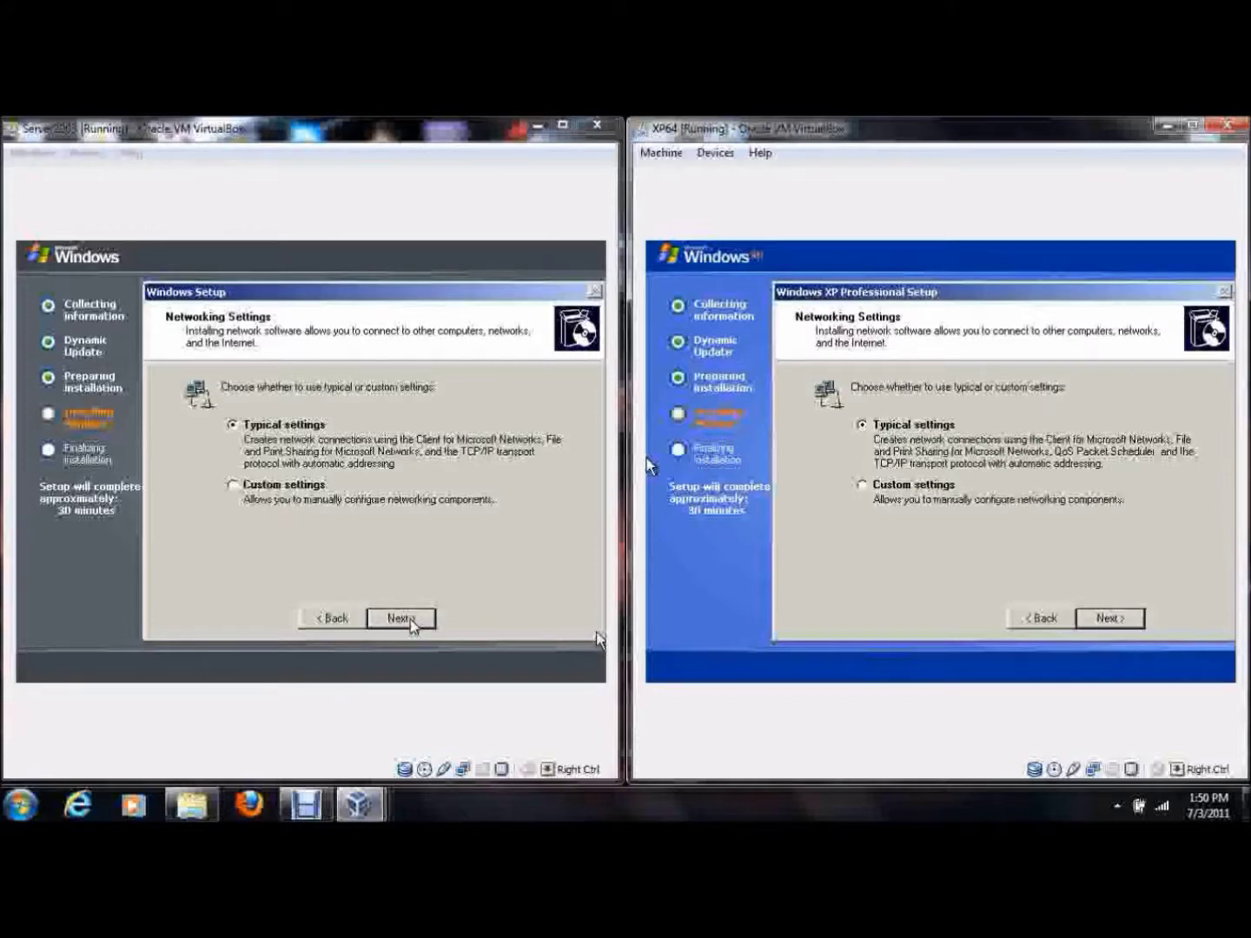
- Accept typical networking settings and membership in the workgroup WORKGROUP in the Server 2003 setup
left_click(598, 640)
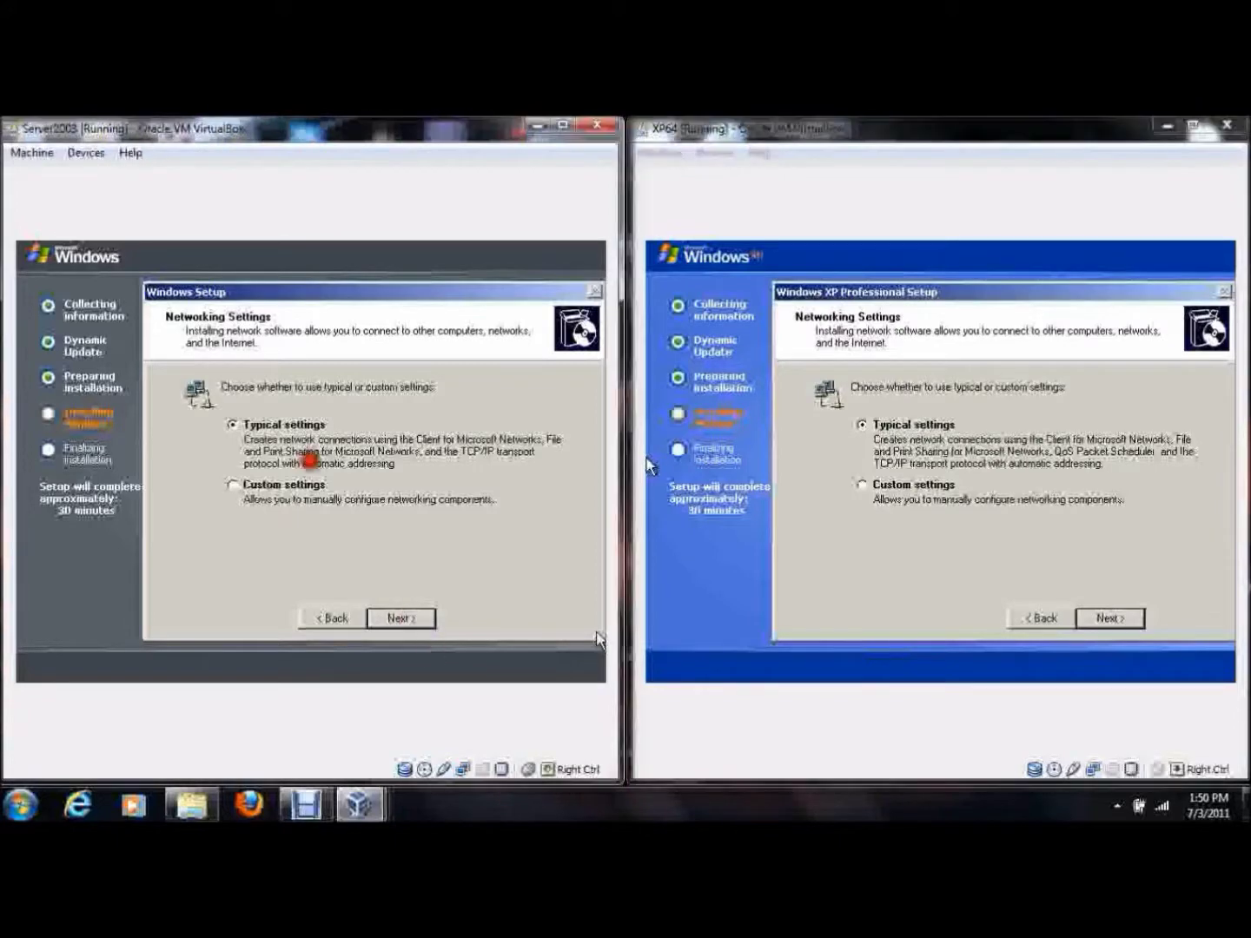
left_click(412, 626)
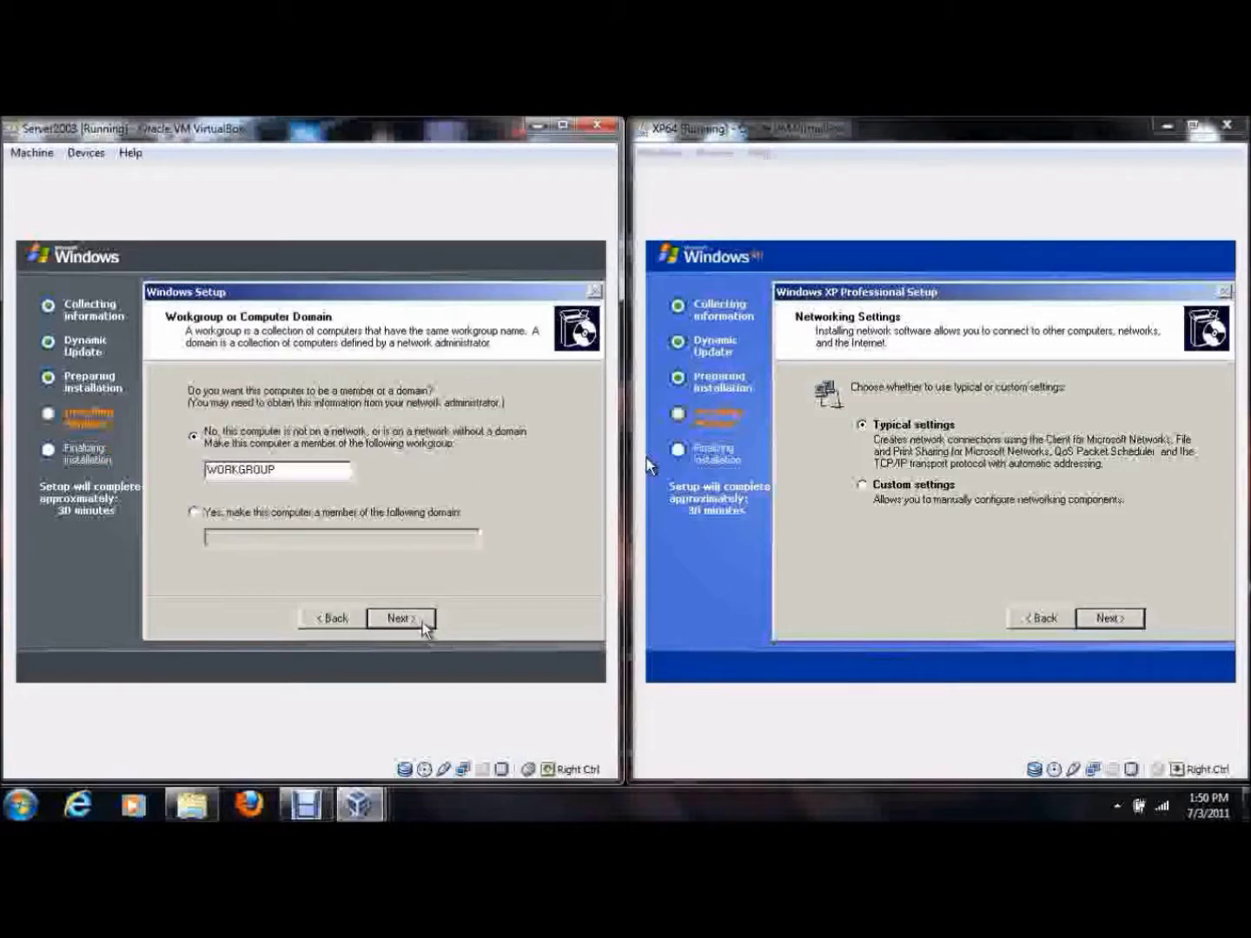
left_click(424, 627)
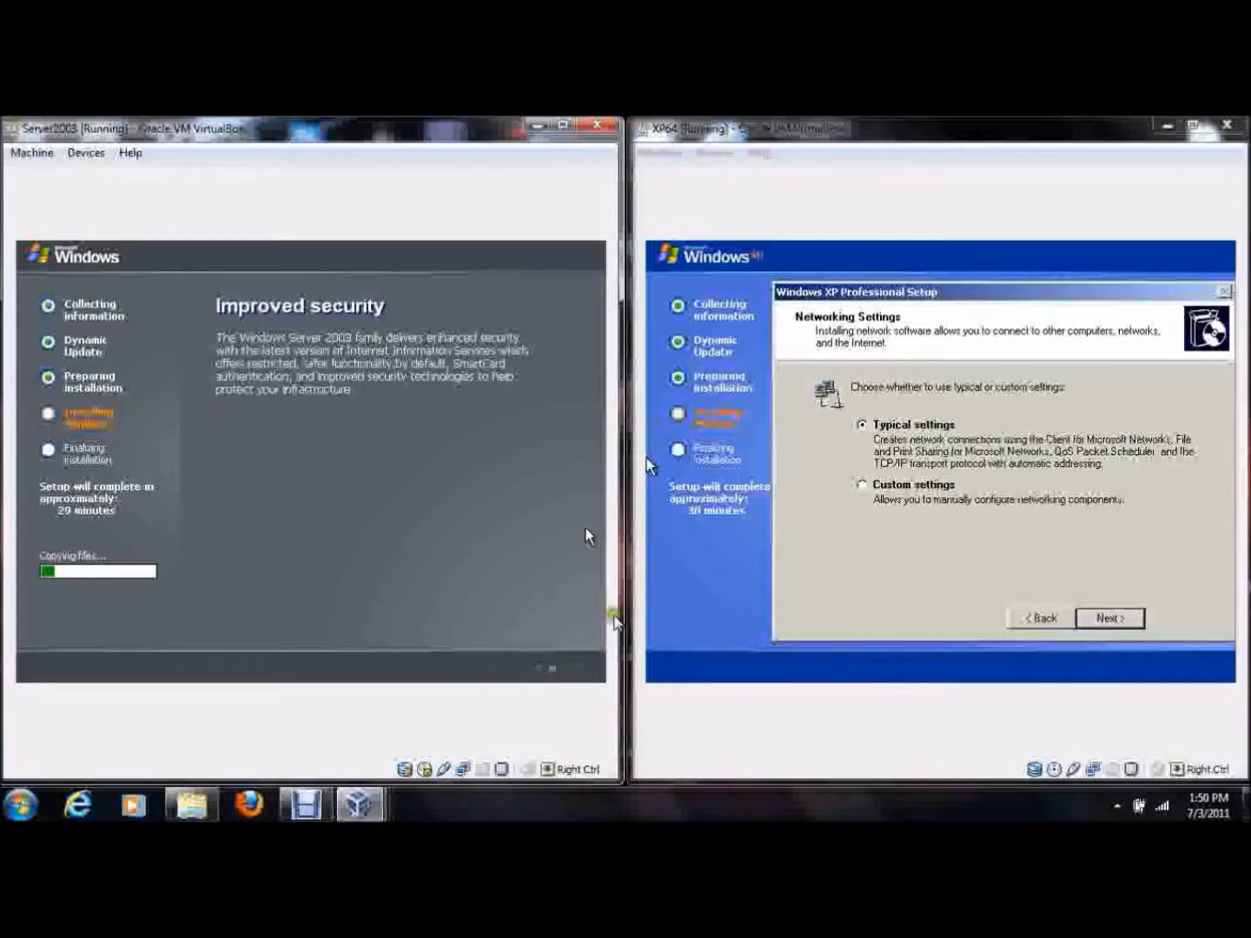
- Accept typical networking settings and the default workgroup page in the XP setup
left_click(825, 587)
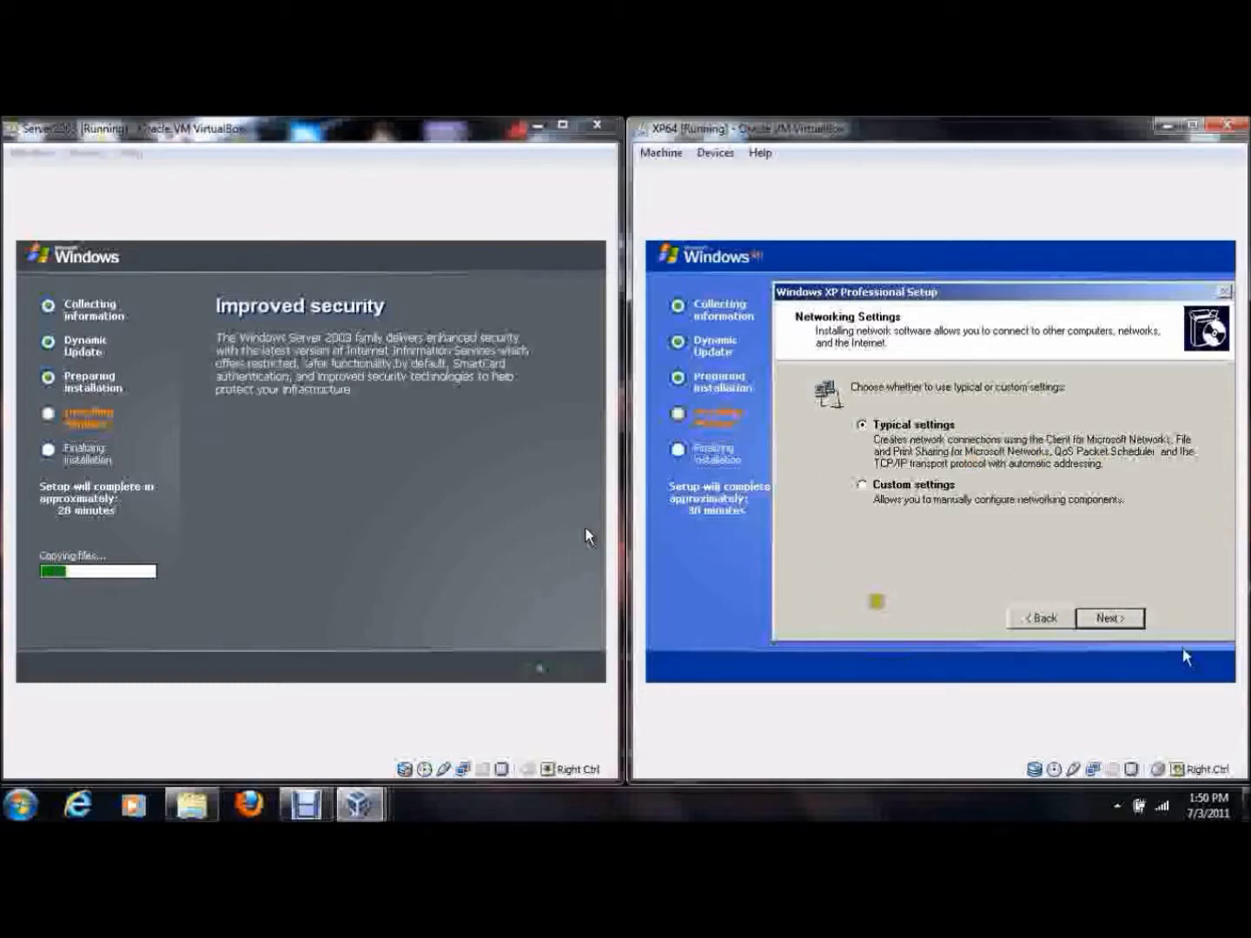
left_click(1130, 620)
left_click(1130, 619)
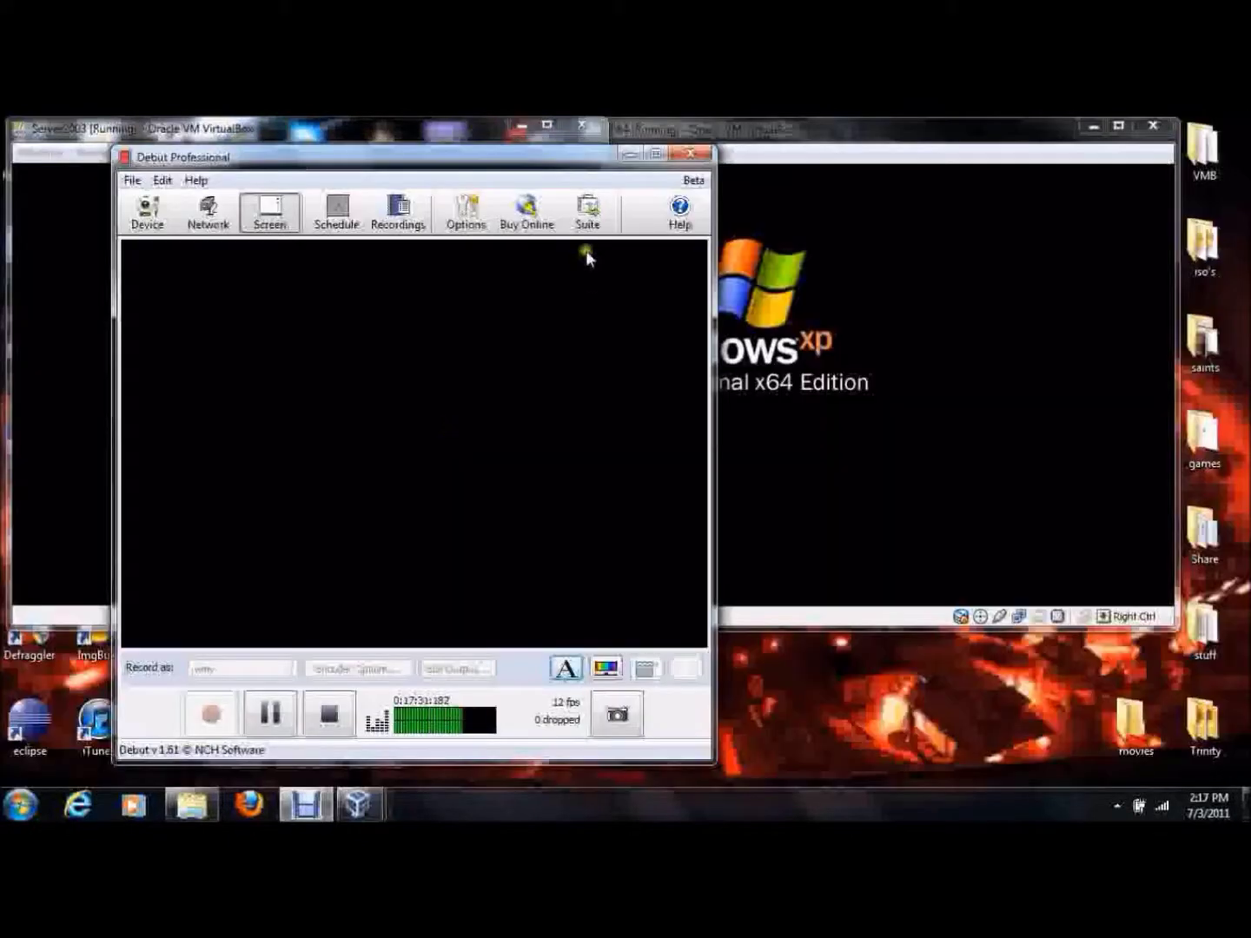
- Minimize the Debut recorder window and place the XP64 virtual machine window beside the Server2003 one
left_click(634, 158)
left_click_drag(854, 130, 925, 137)
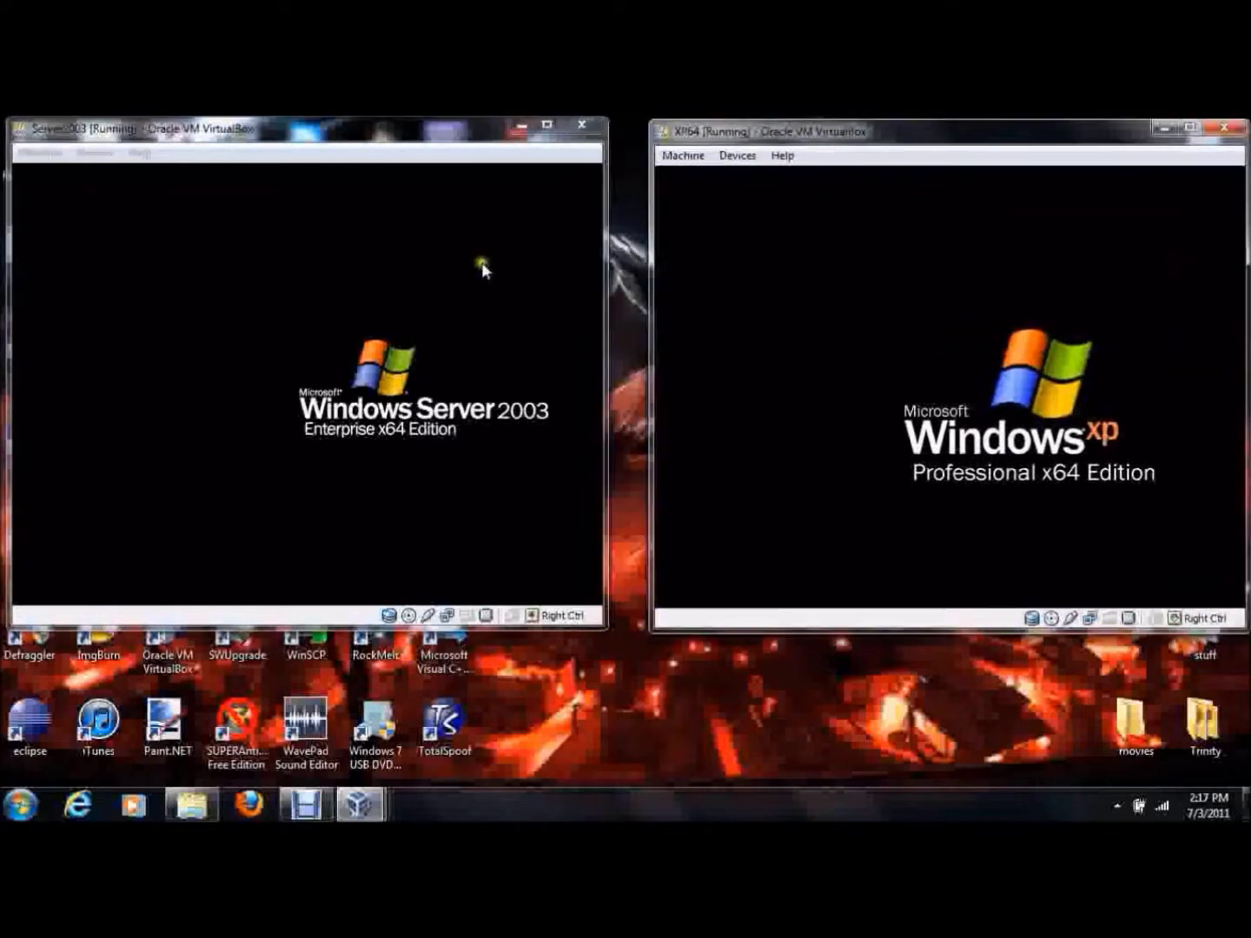
left_click(307, 383)
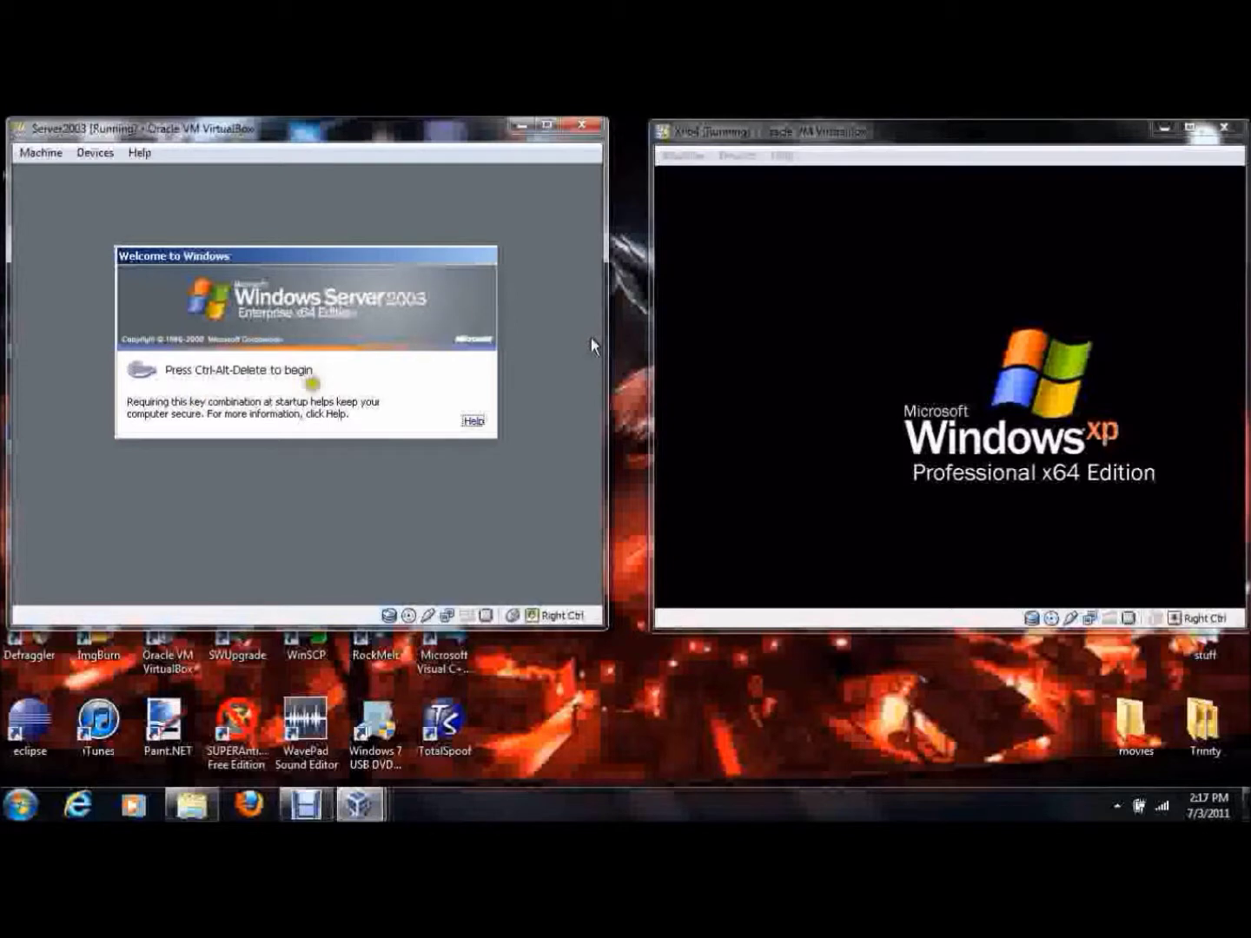
- Log on to the XP64 virtual machine as Administrator with the account password
left_click(980, 389)
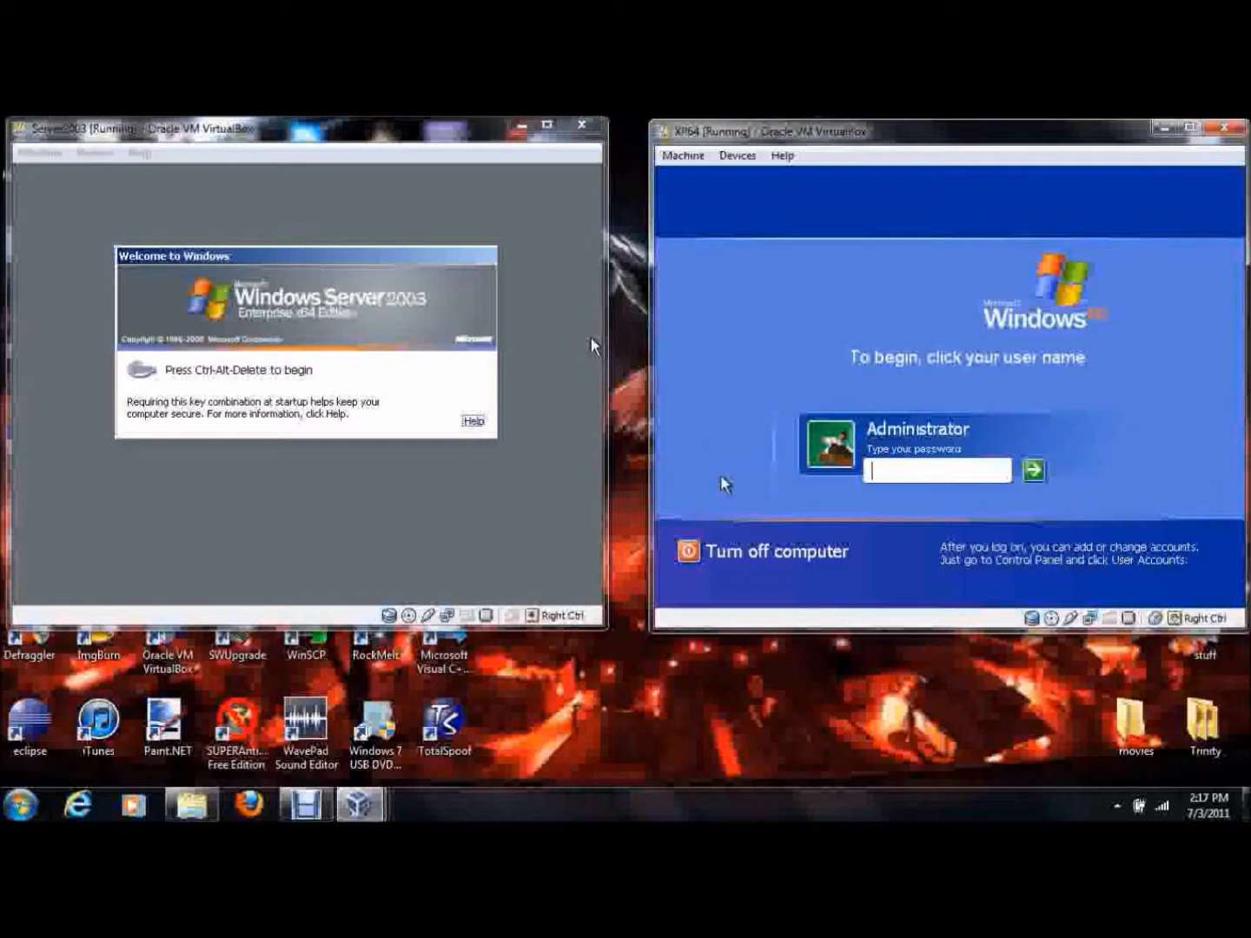
type("p")
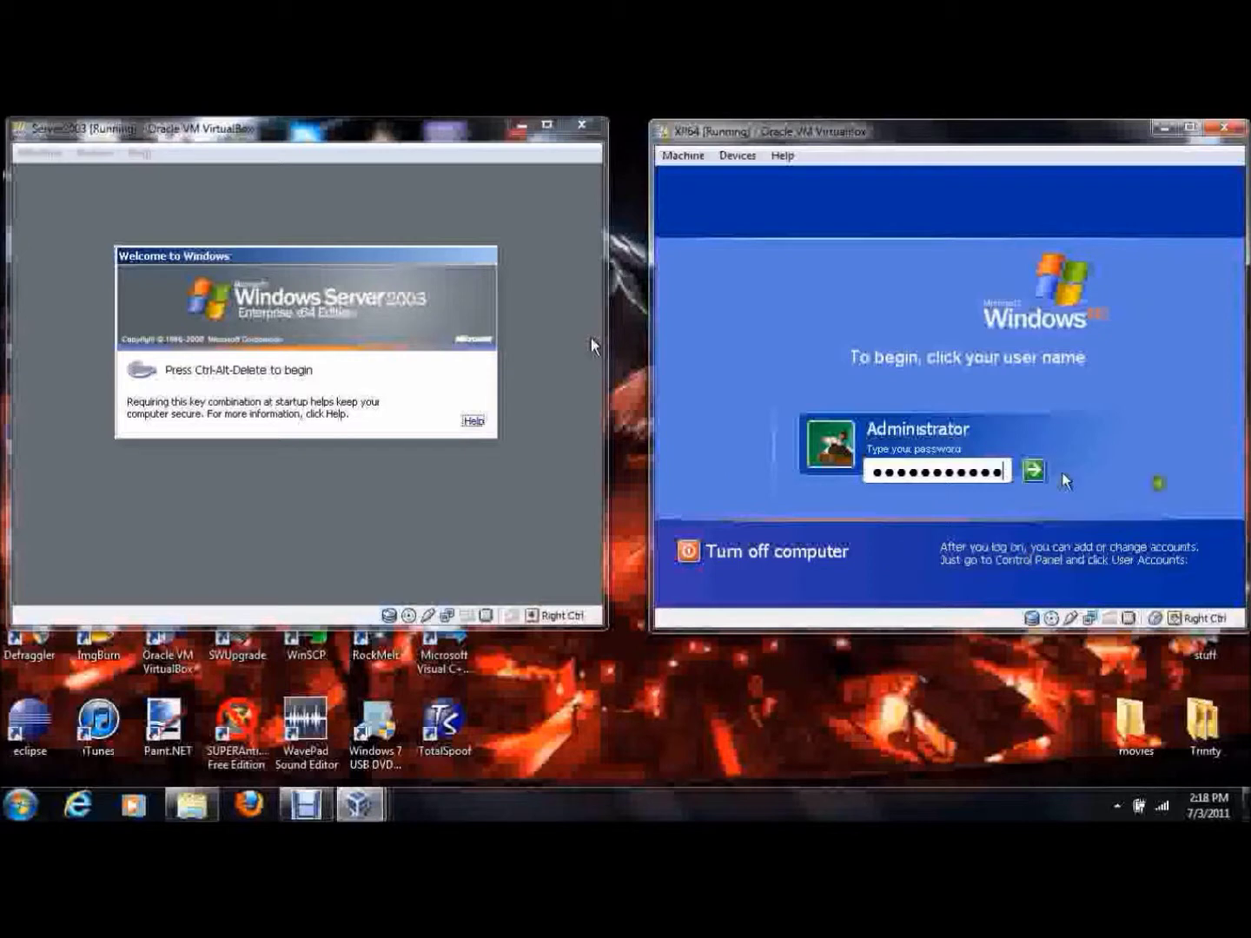
left_click(1033, 470)
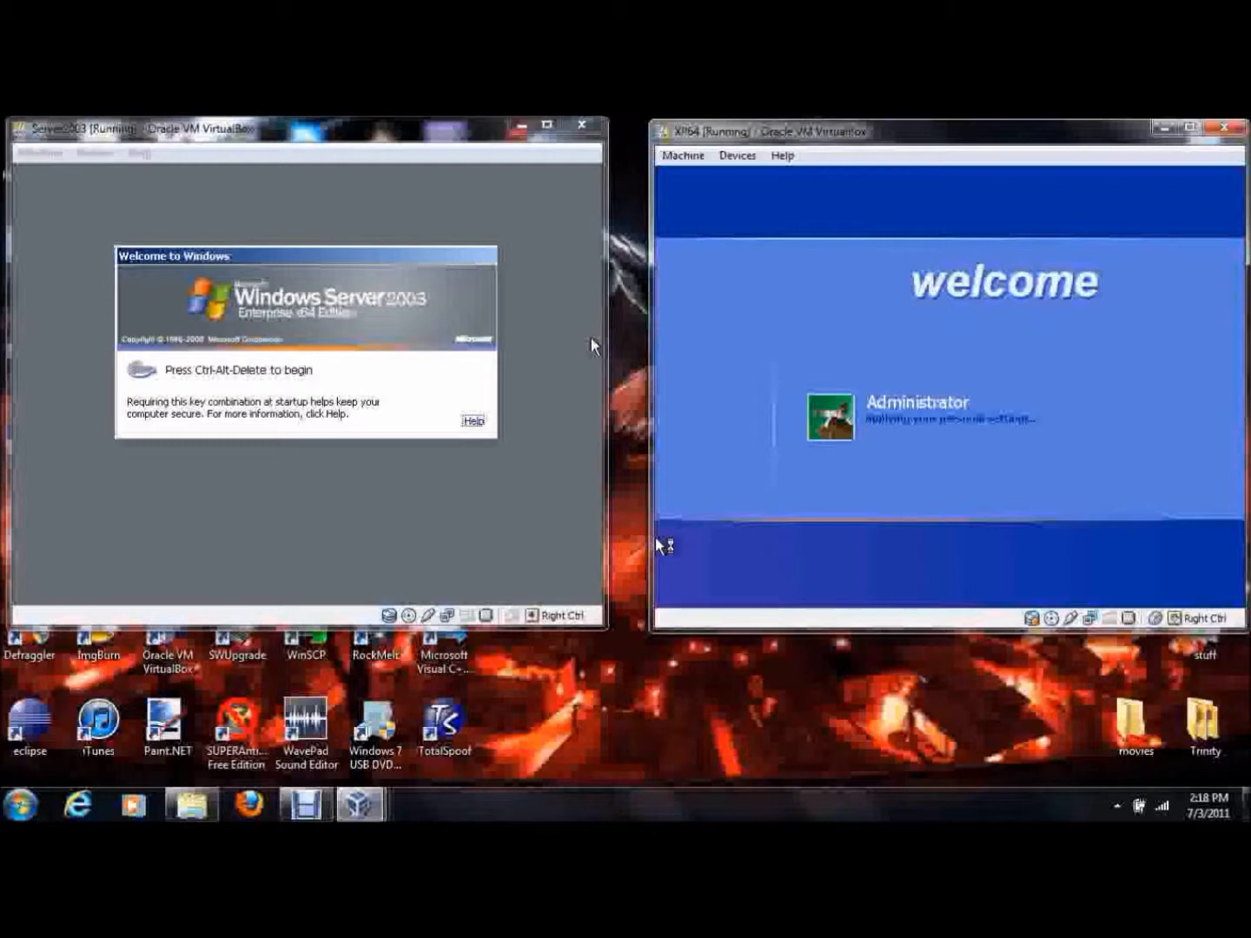
- Bring up the Server 2003 logon dialog and log on as Administrator with the account password
left_click(407, 502)
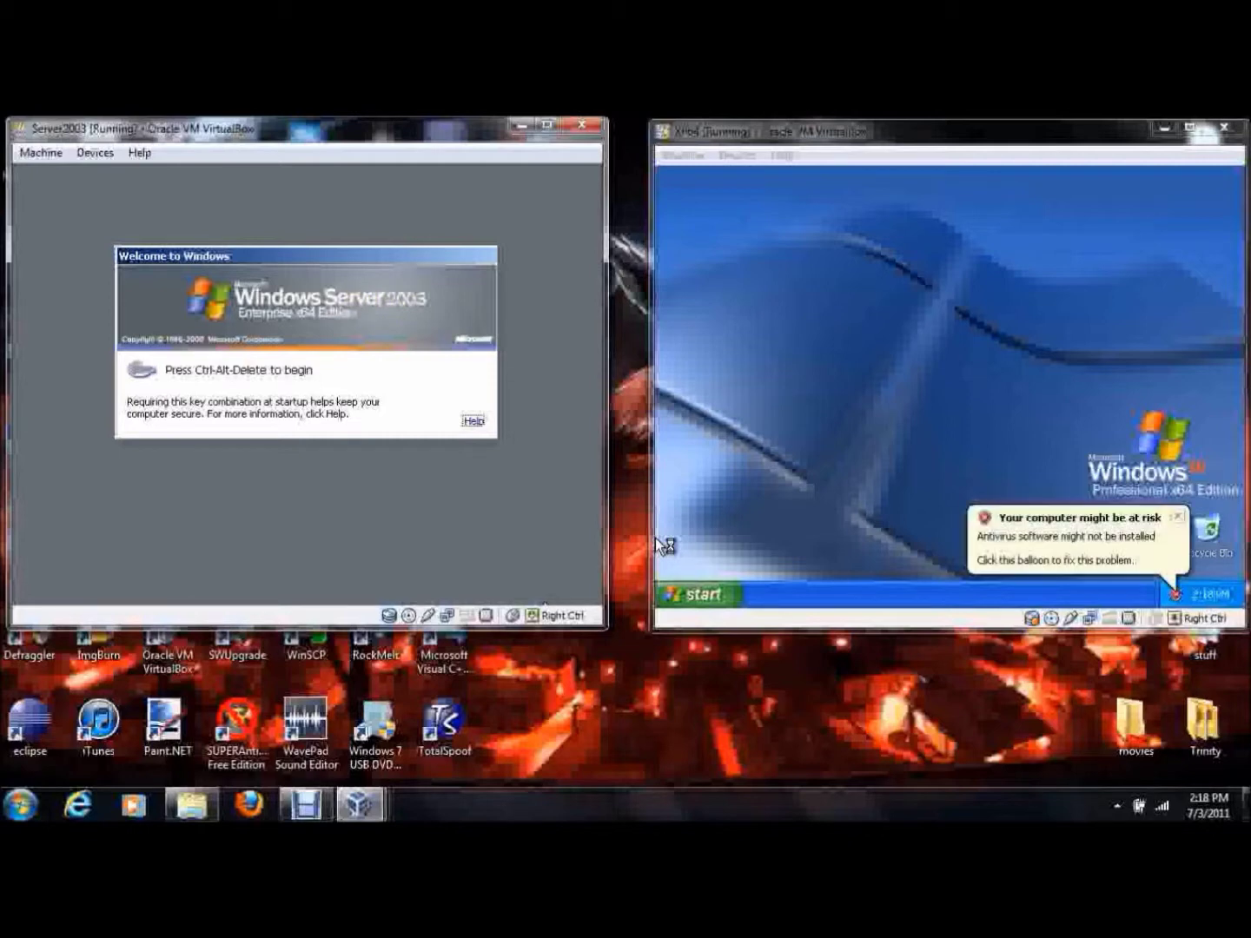
key("Control_R+Delete")
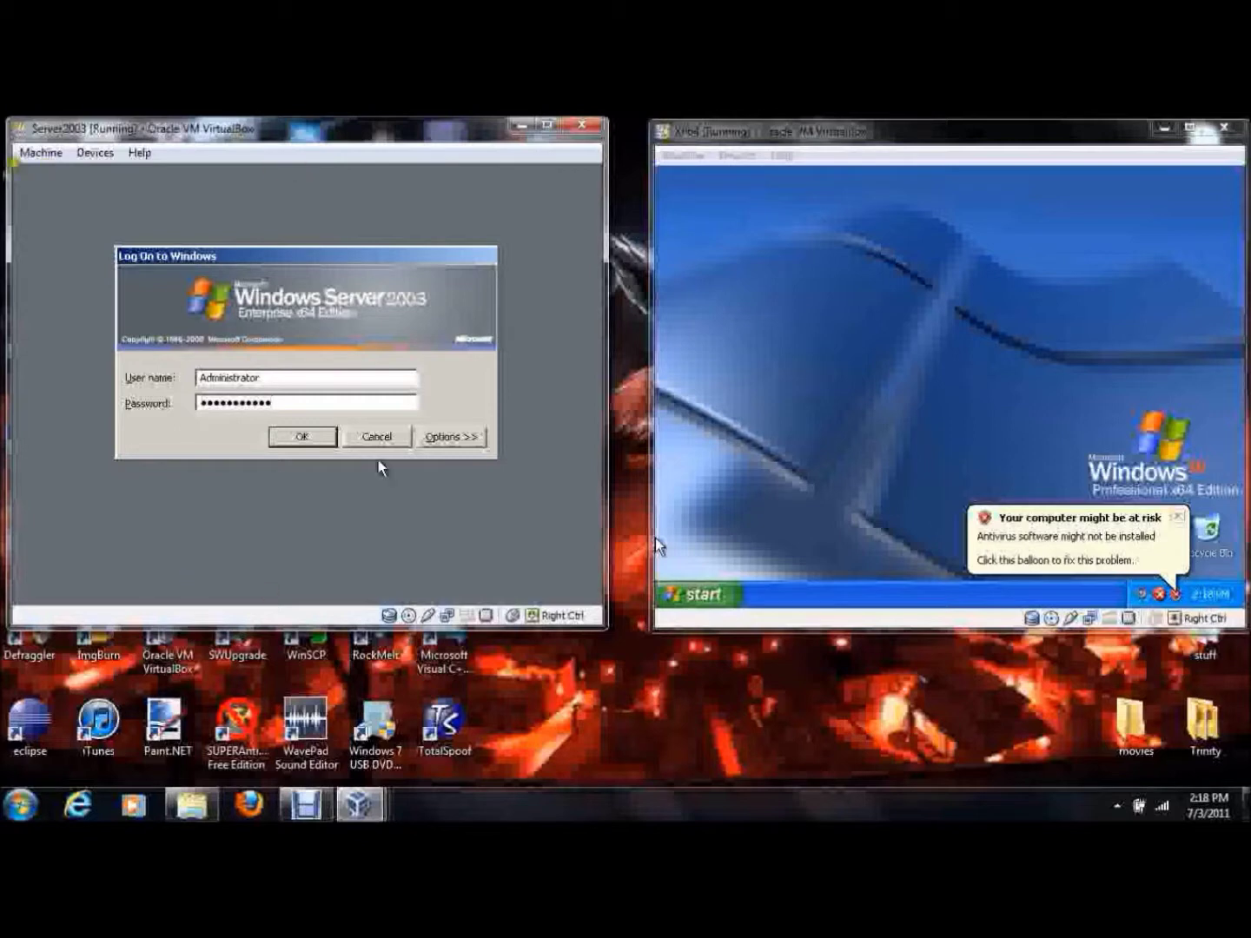
left_click(283, 438)
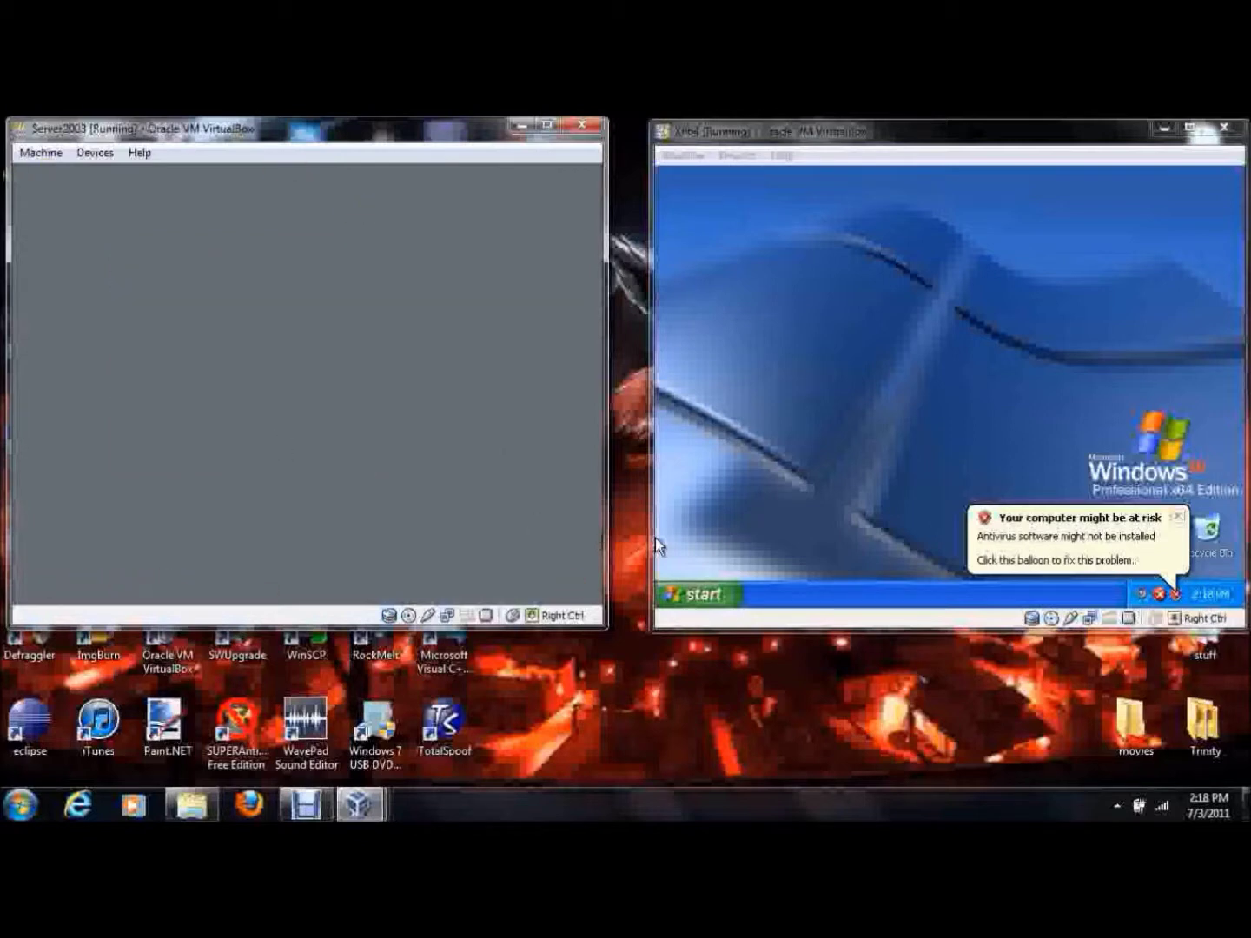
left_click(658, 545)
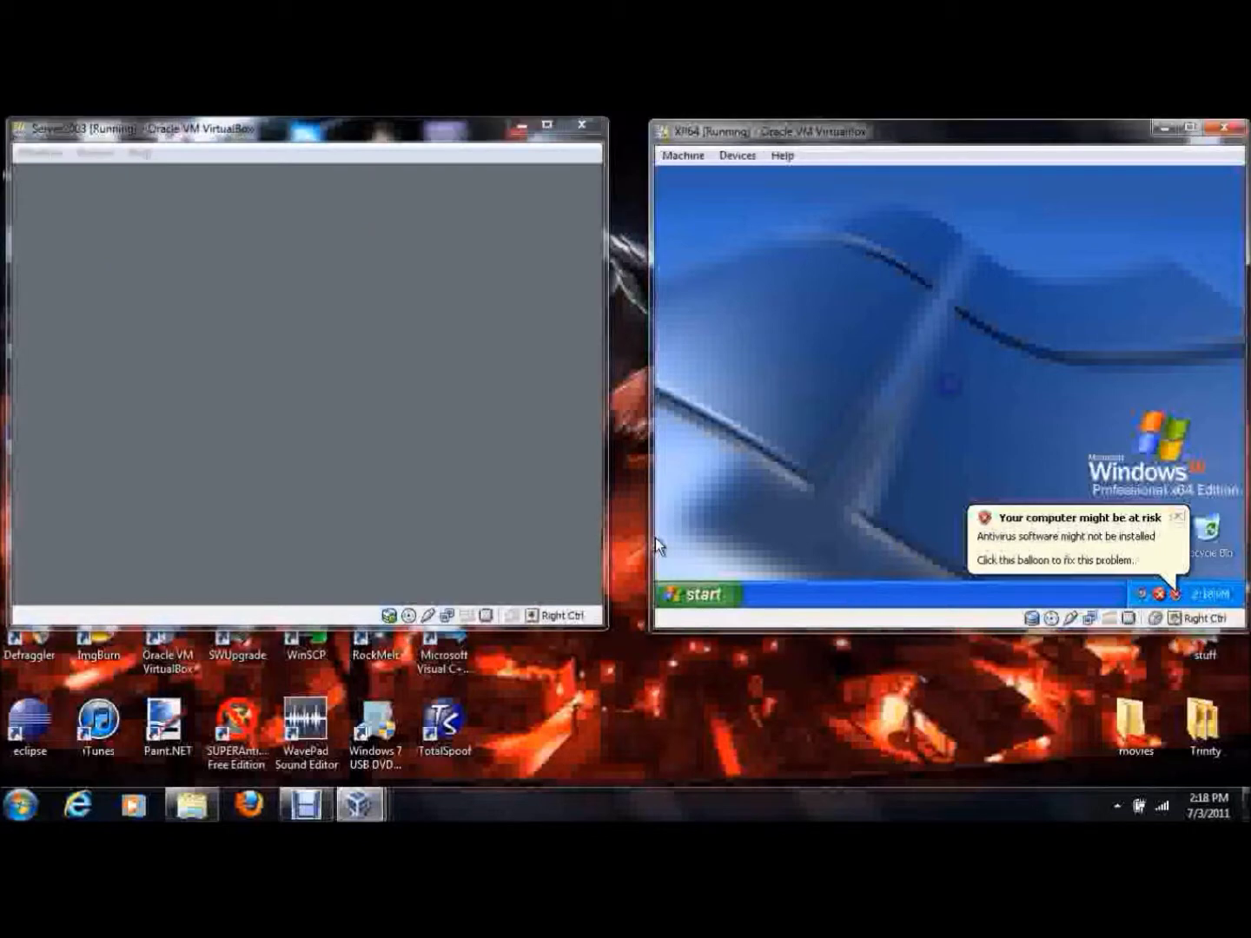
- Switch the XP64 virtual machine to the Classic Start menu style and apply the change
right_click(805, 596)
left_click(829, 580)
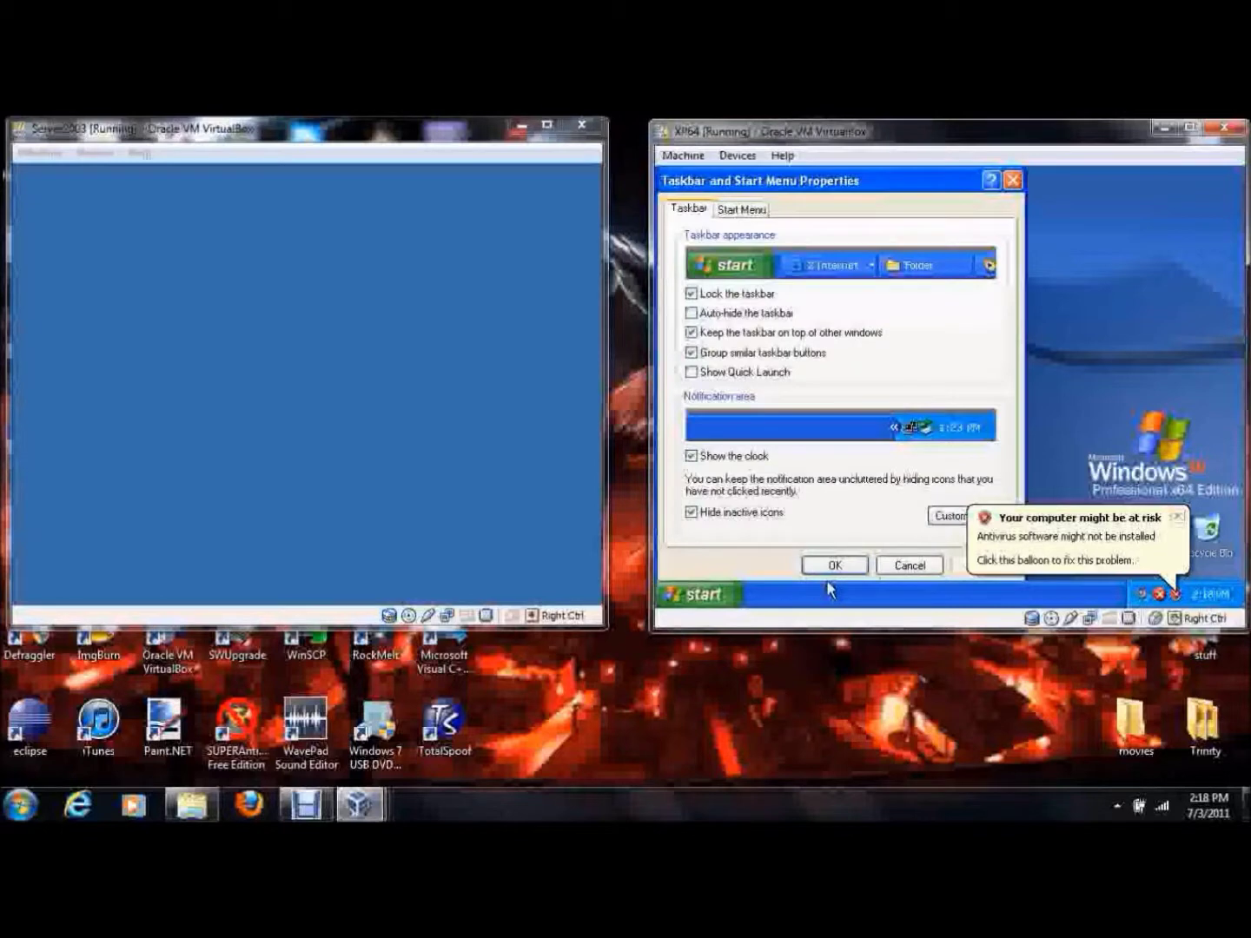
left_click(751, 213)
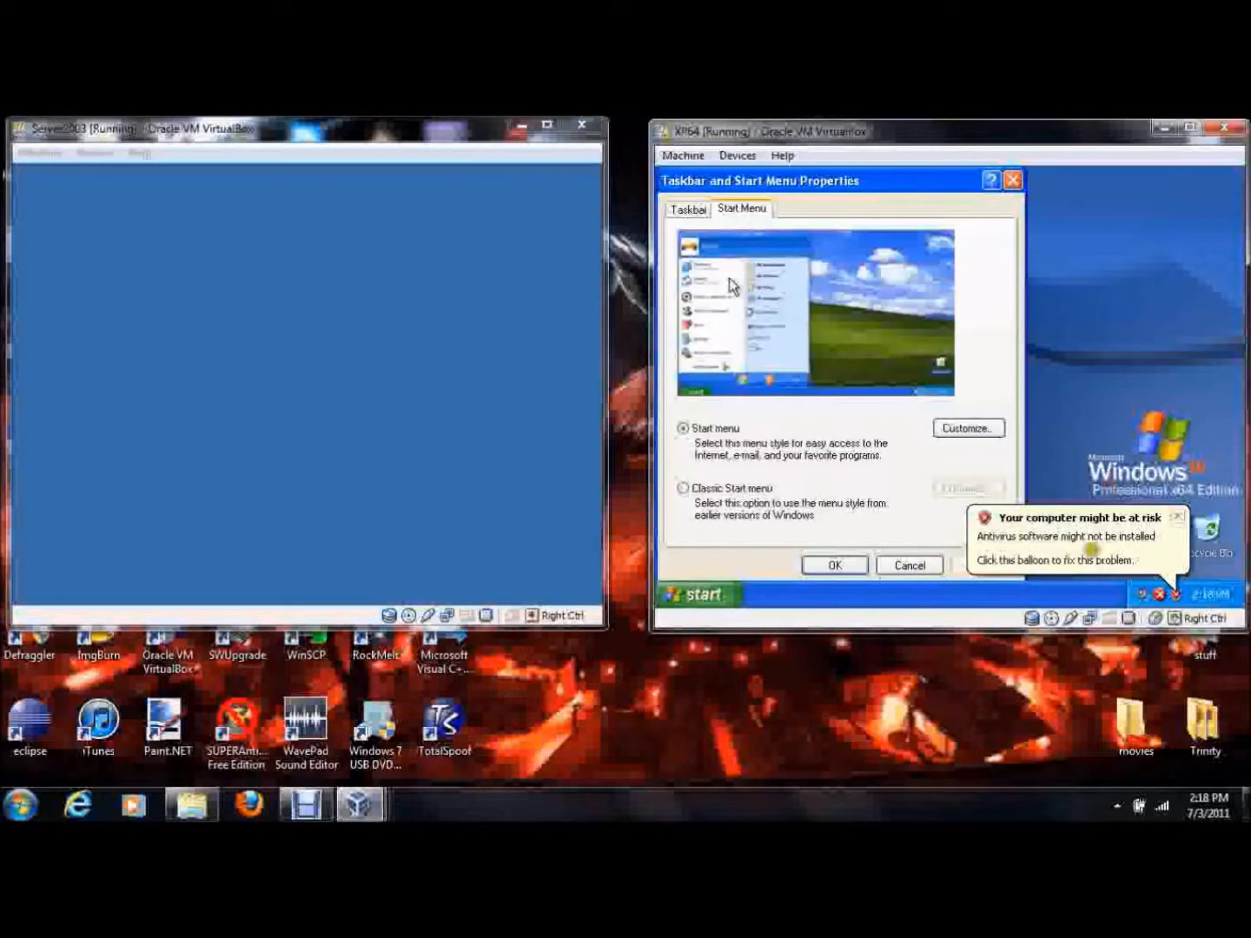
left_click(684, 488)
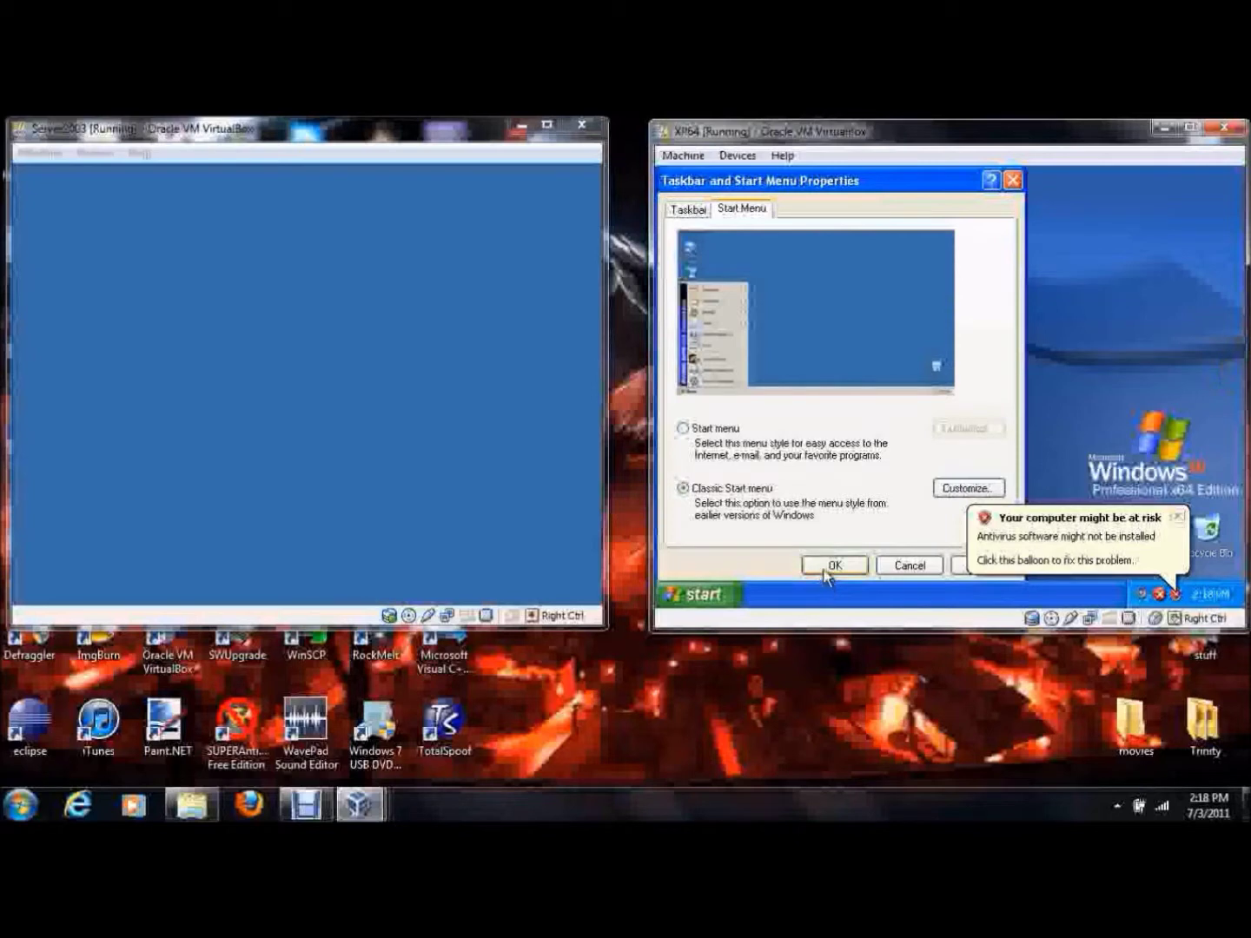
left_click(959, 566)
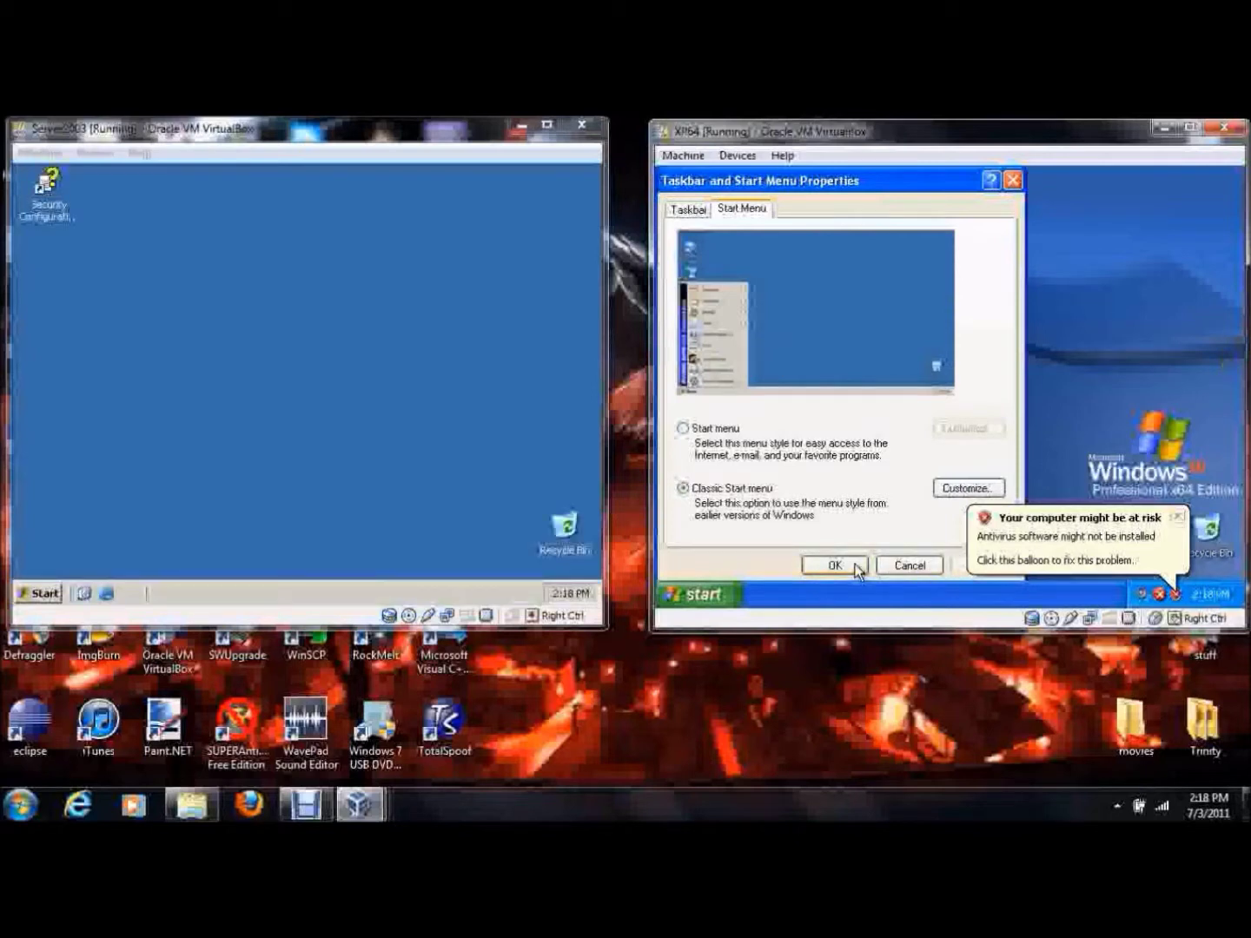
left_click(834, 565)
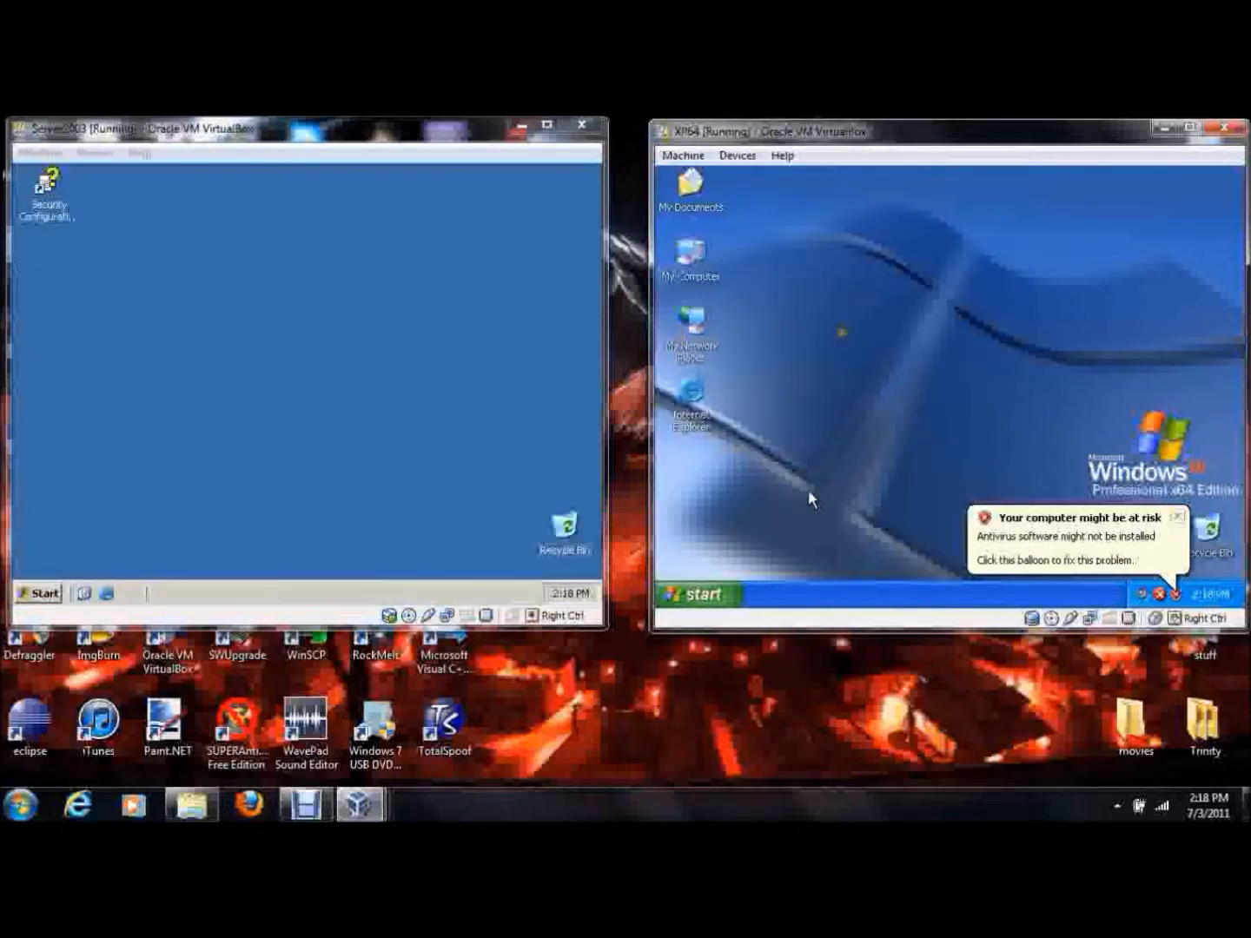
- Dismiss the antivirus risk, Display Settings and Windows XP tour notification balloons in the XP64 virtual machine
left_click(1178, 520)
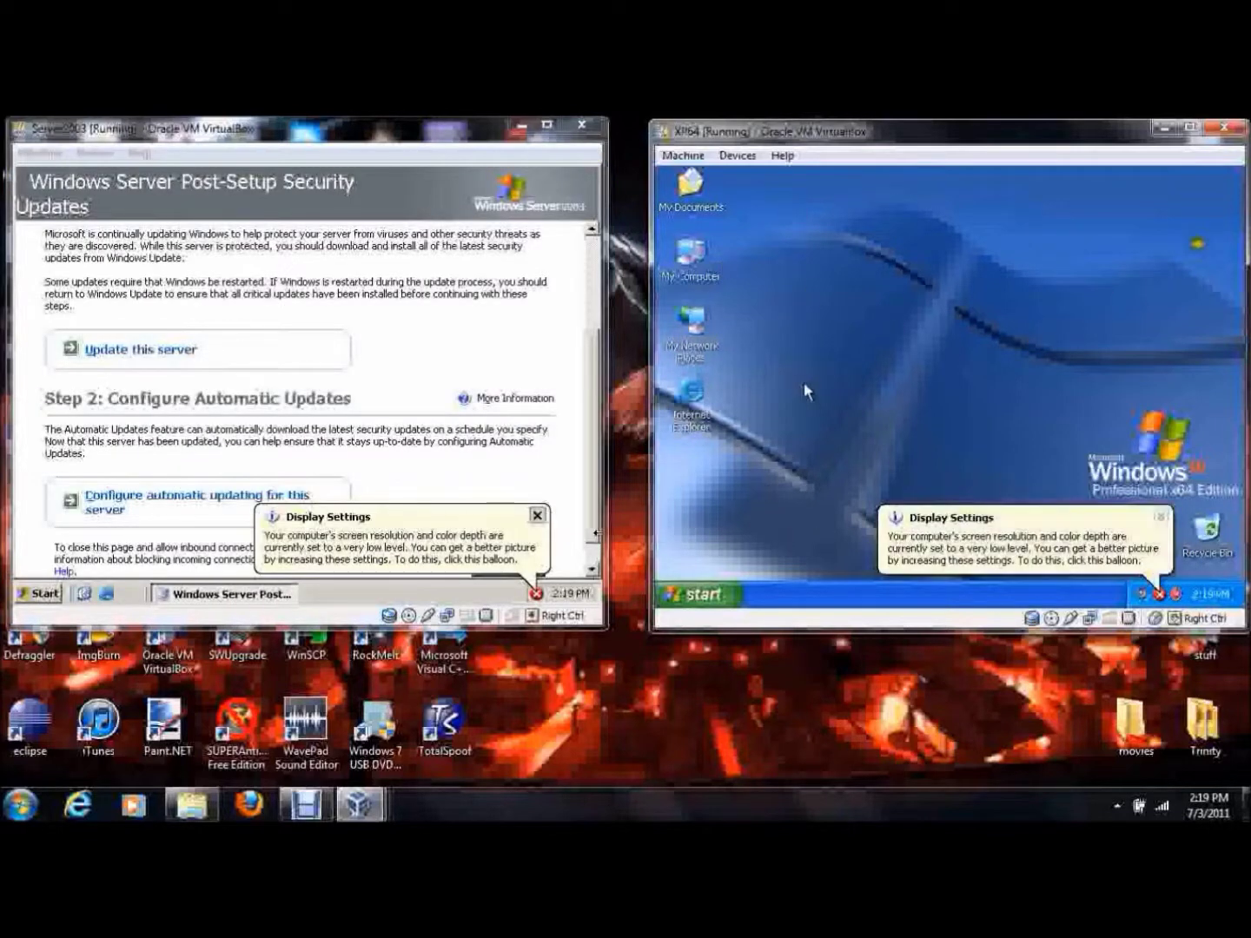
left_click(1160, 520)
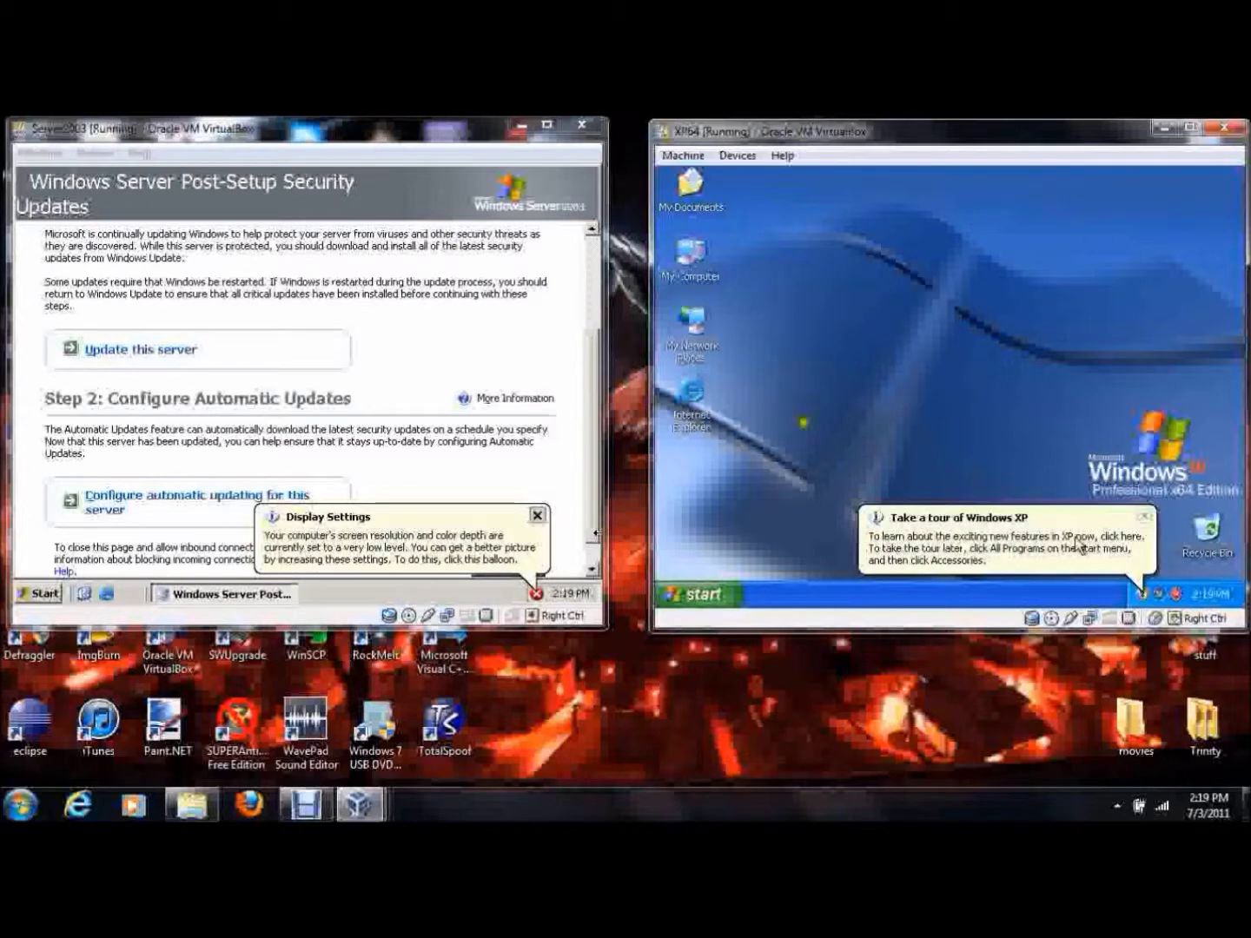
left_click(1145, 517)
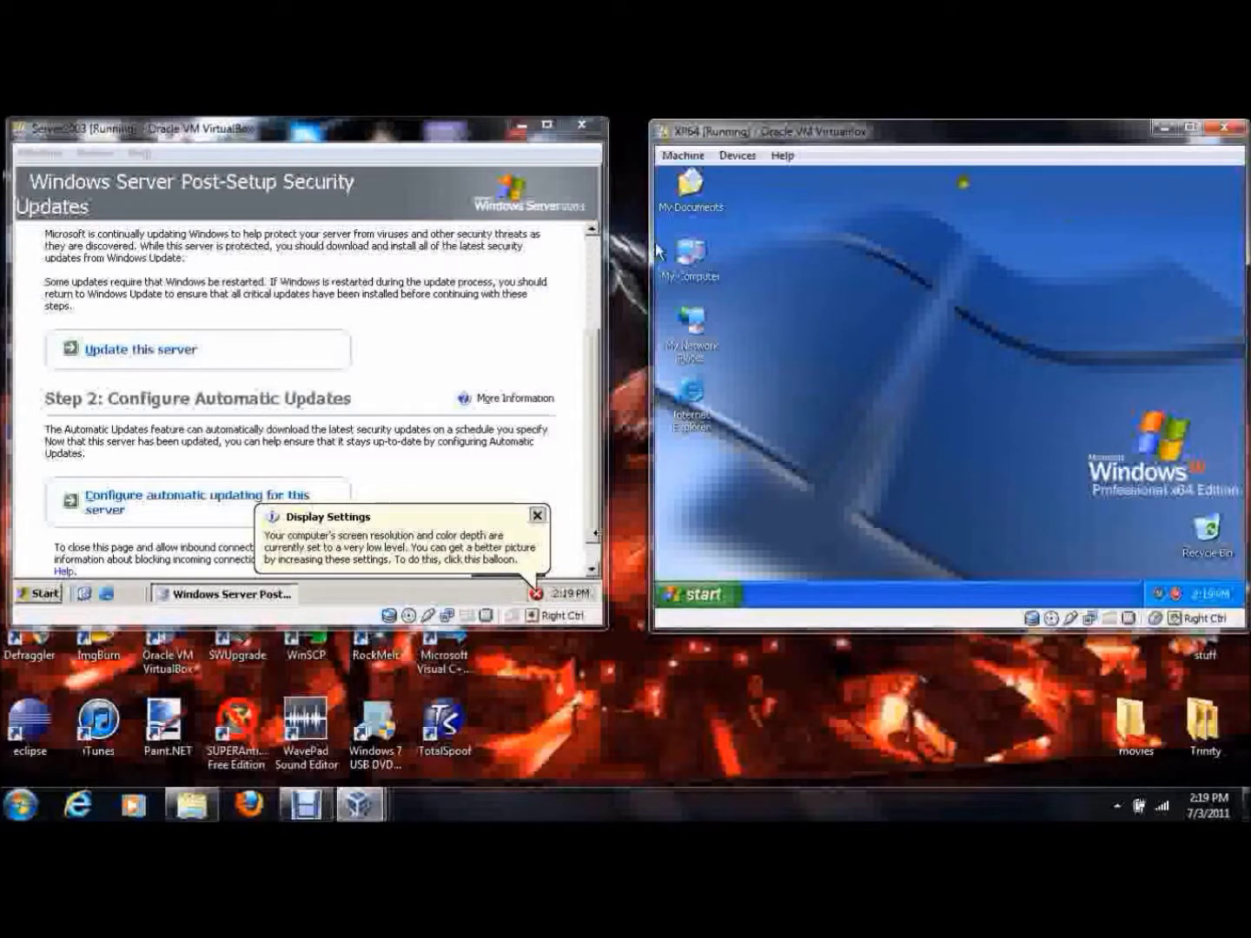
- Set XP64's Automatic Updates to notify without downloading or installing, check the computer name details, and accept the system properties
right_click(683, 262)
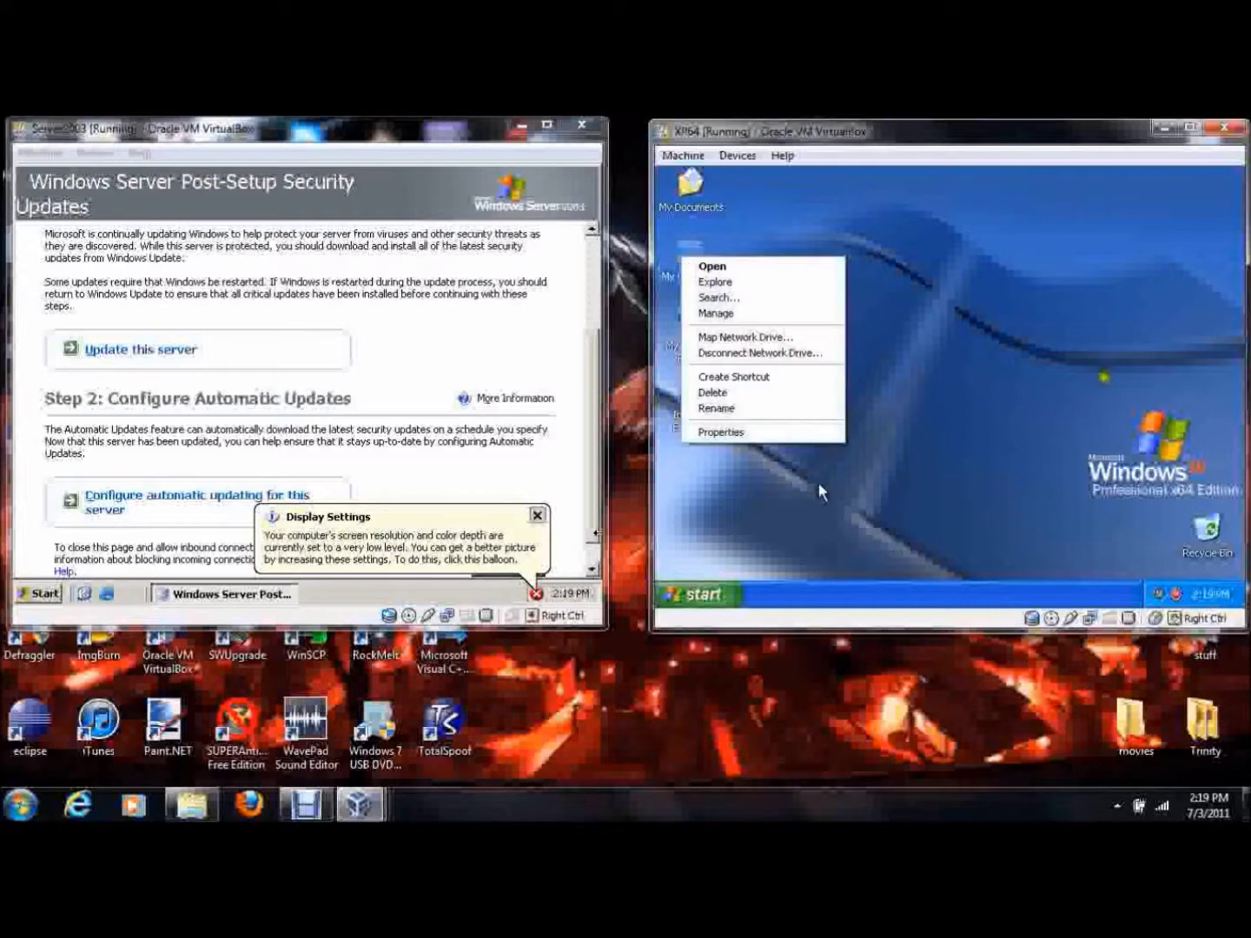
left_click(795, 433)
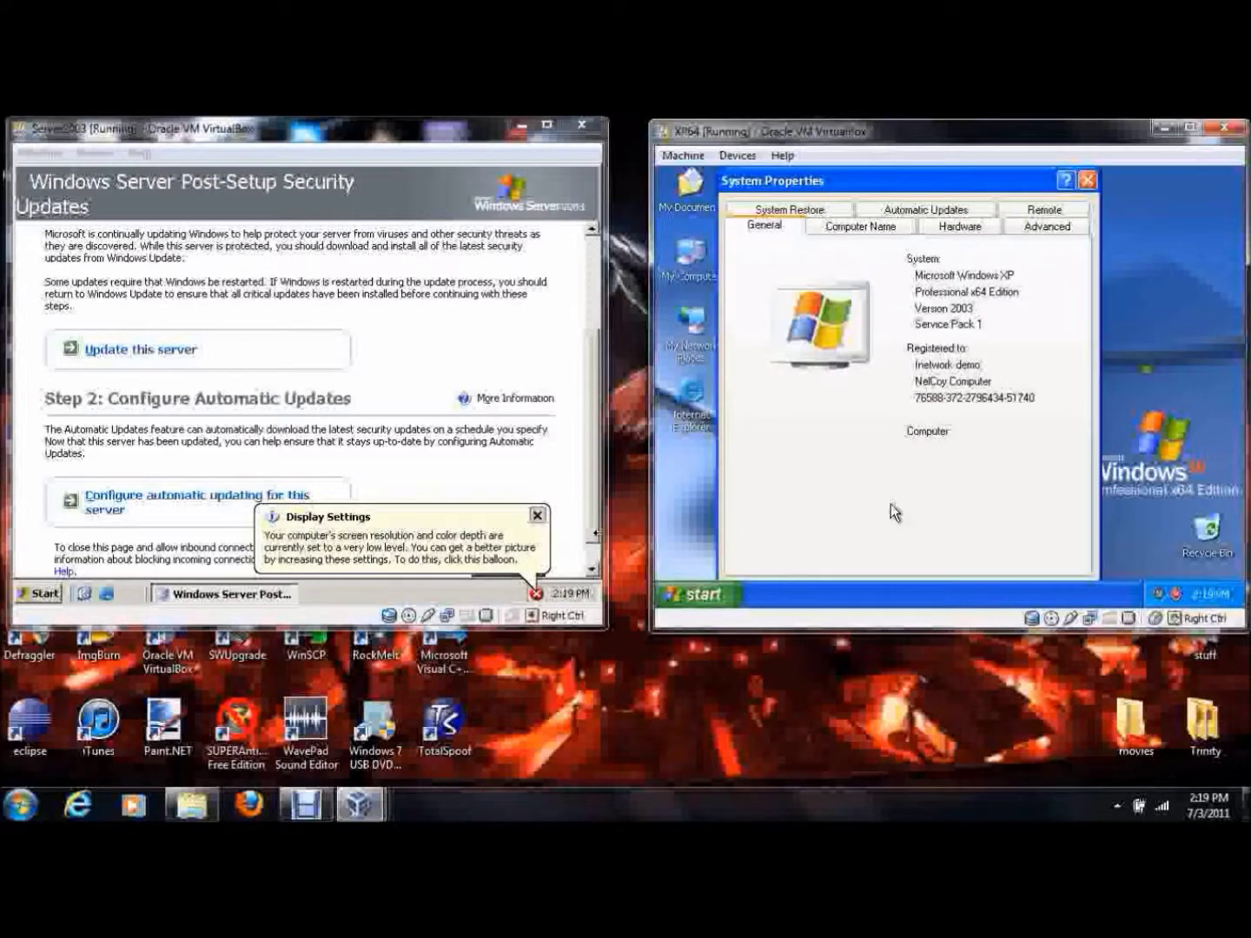
left_click(909, 199)
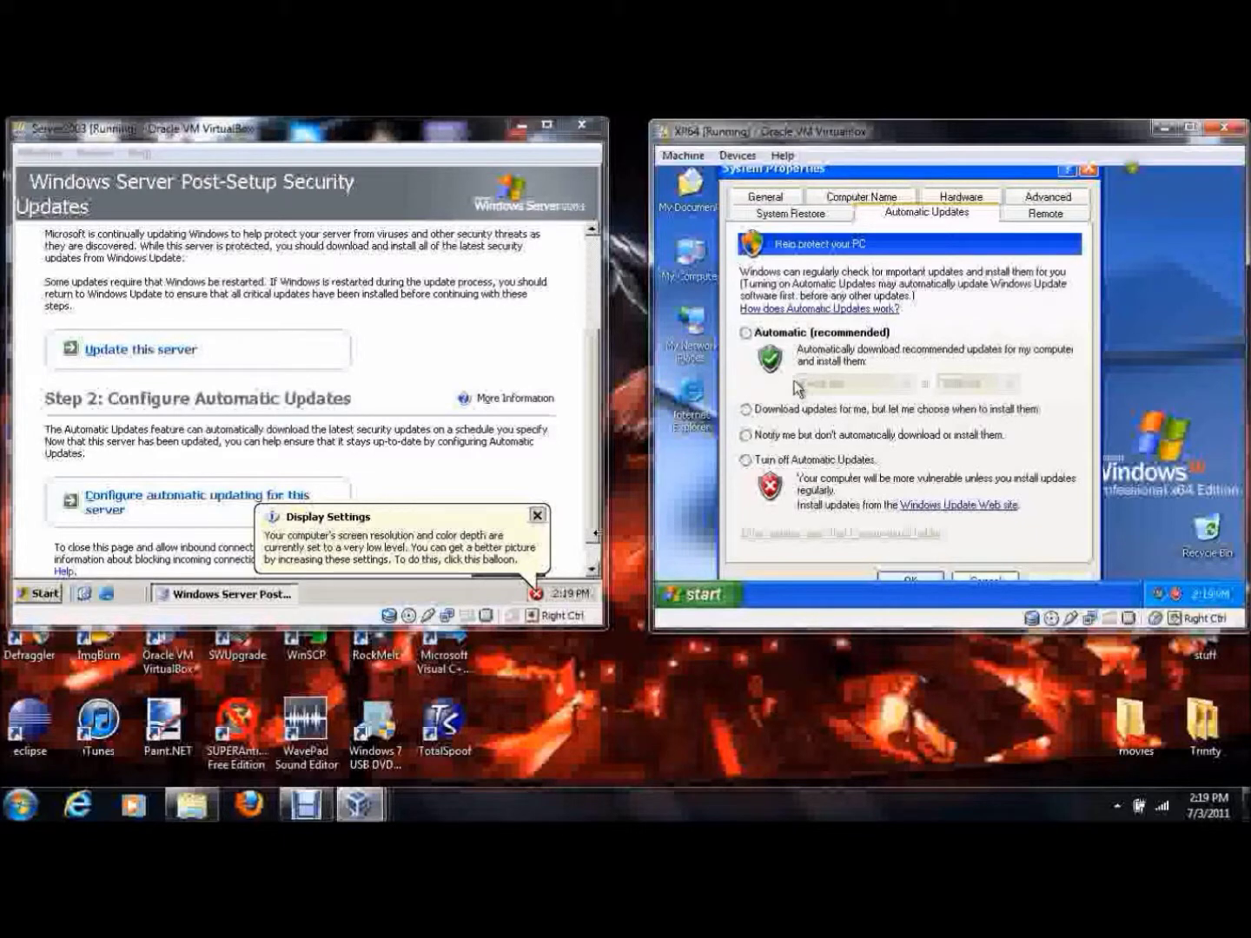
left_click(746, 434)
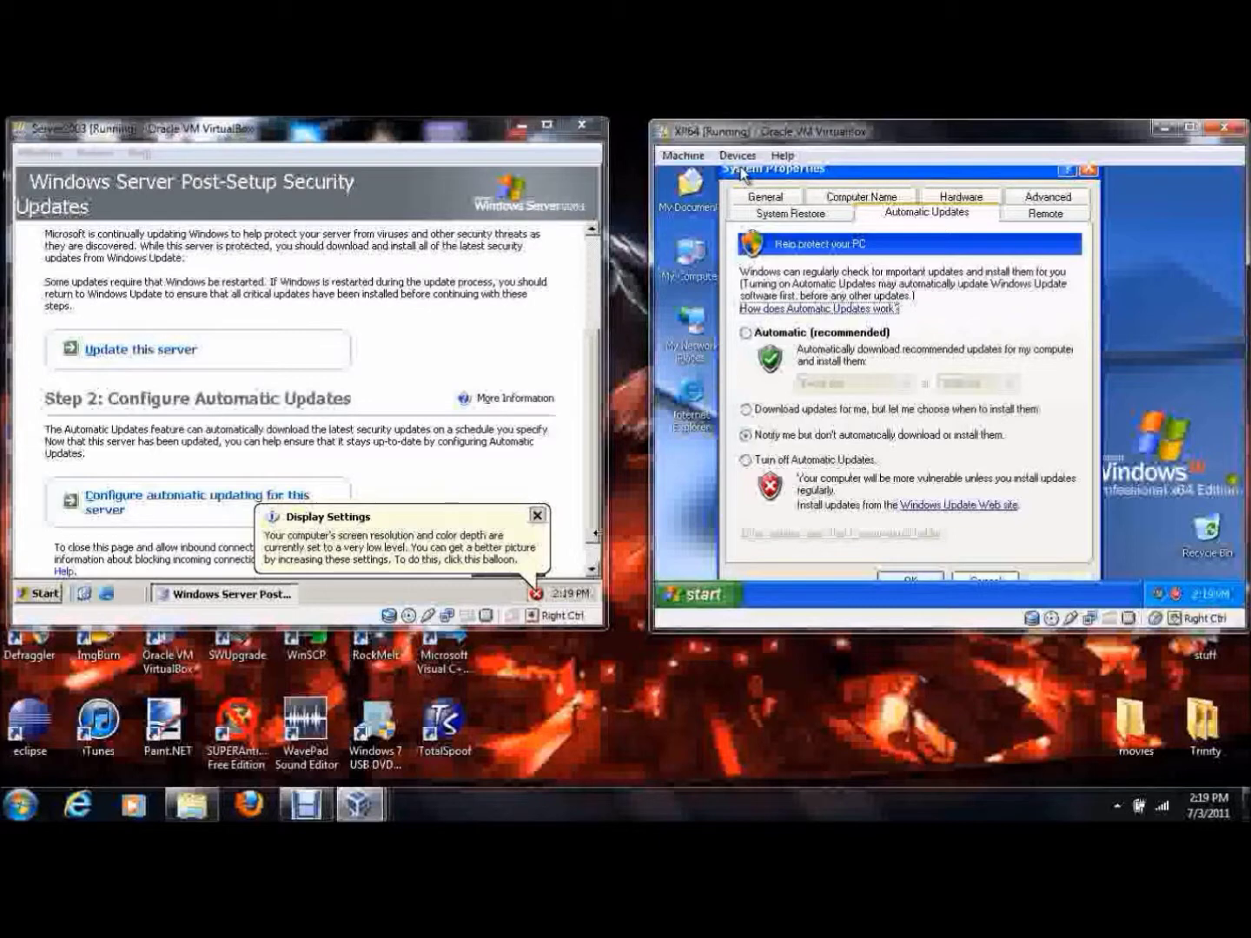
left_click(878, 195)
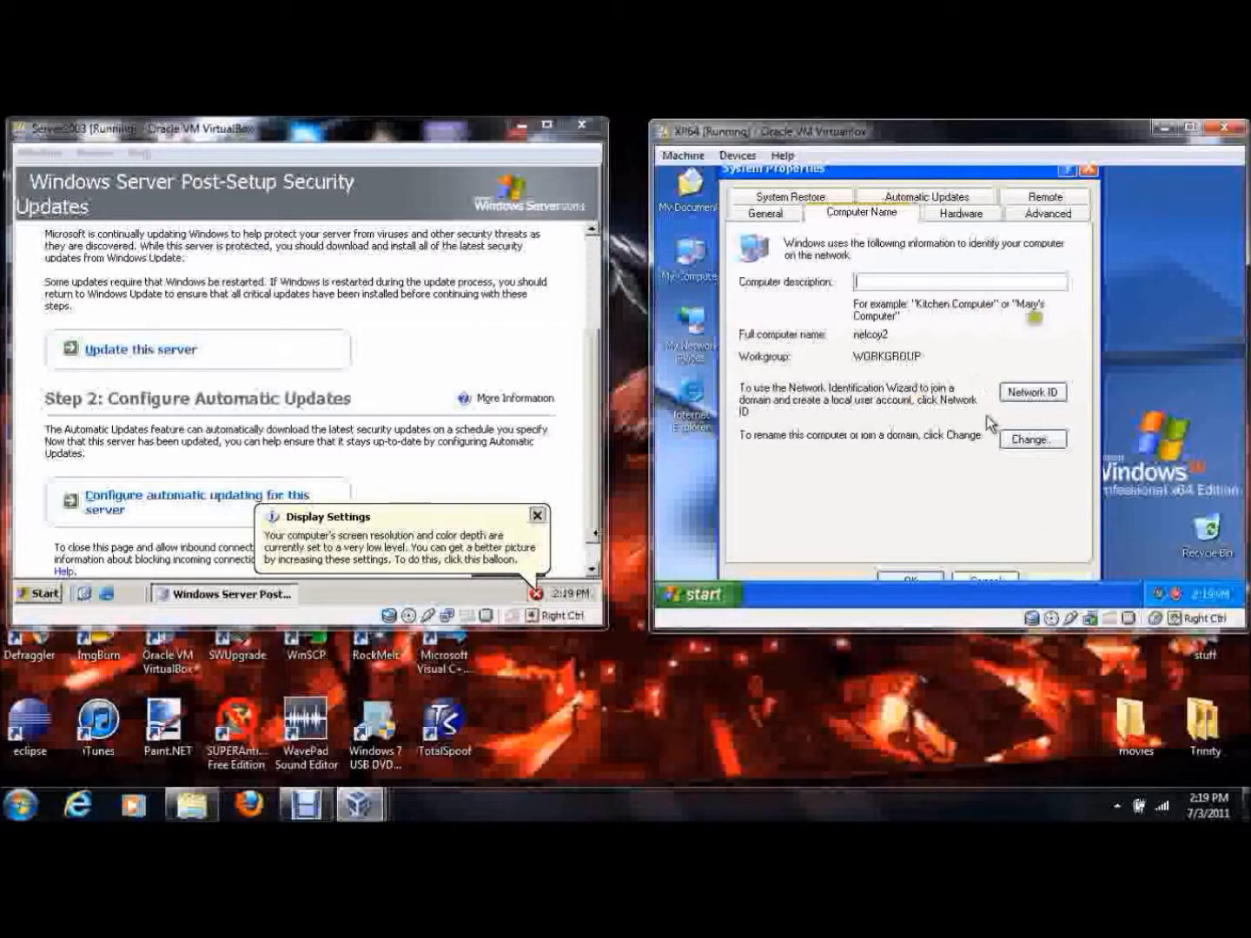
left_click(906, 581)
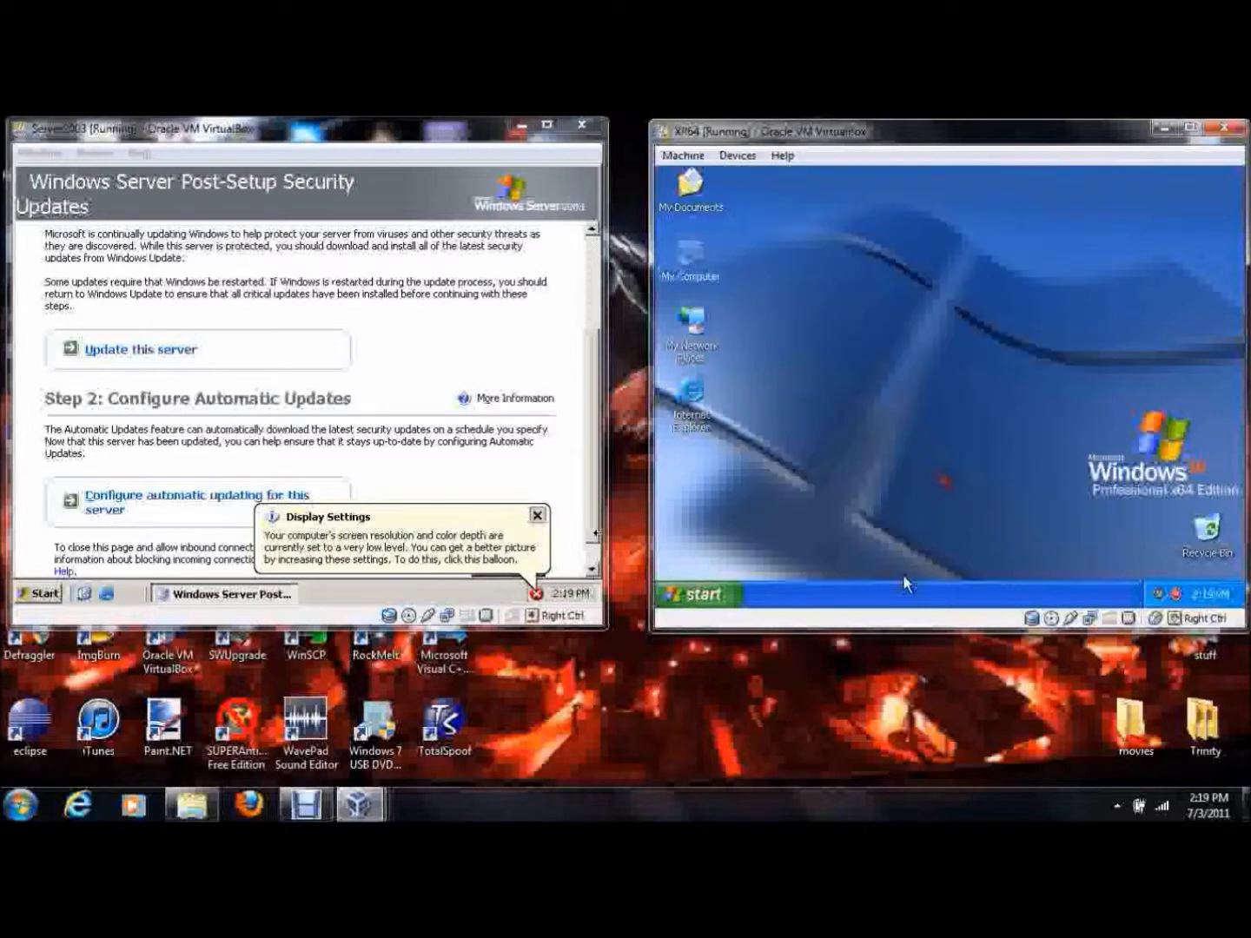
- Start the Activate Windows wizard in the XP64 virtual machine
left_click(702, 595)
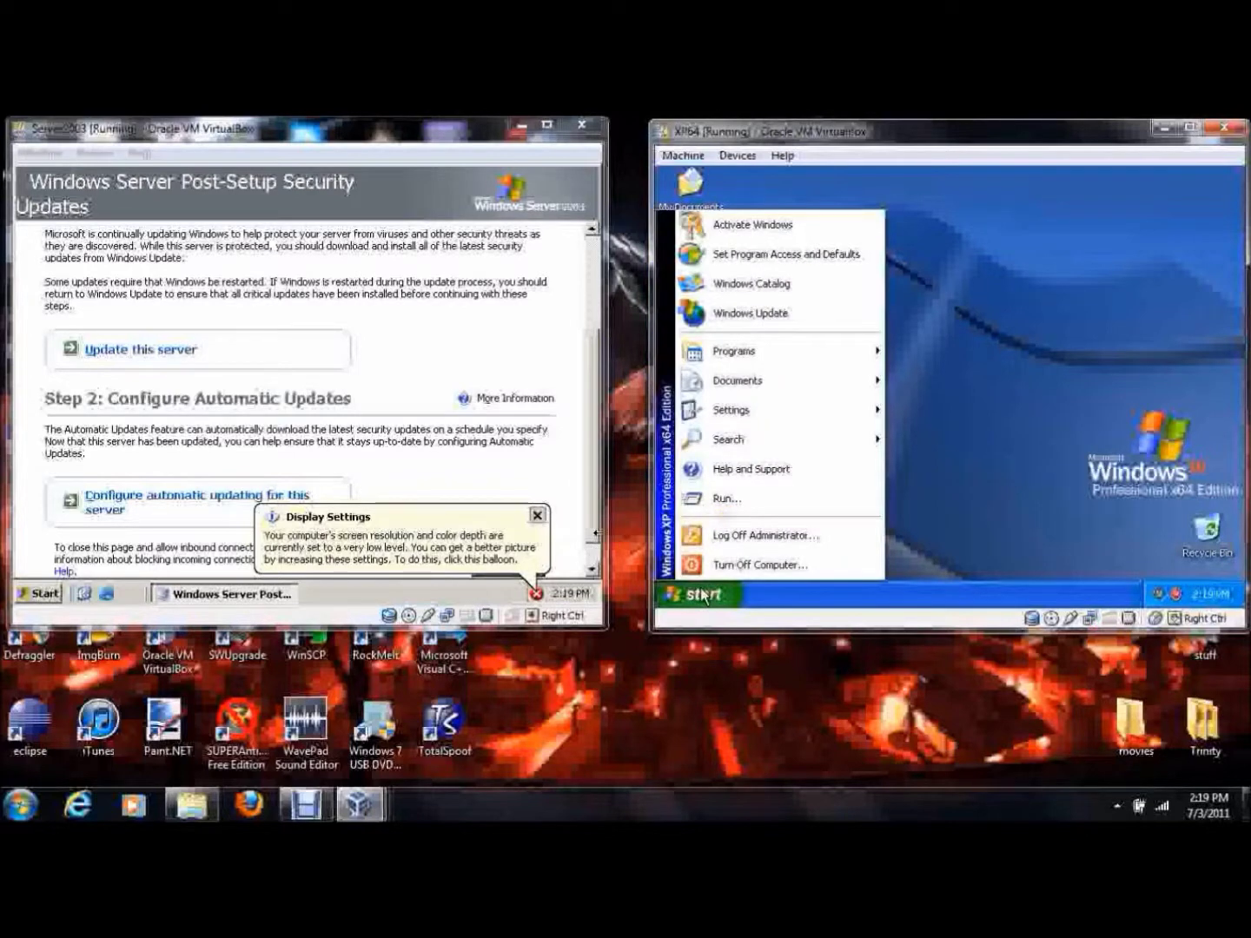
left_click(762, 235)
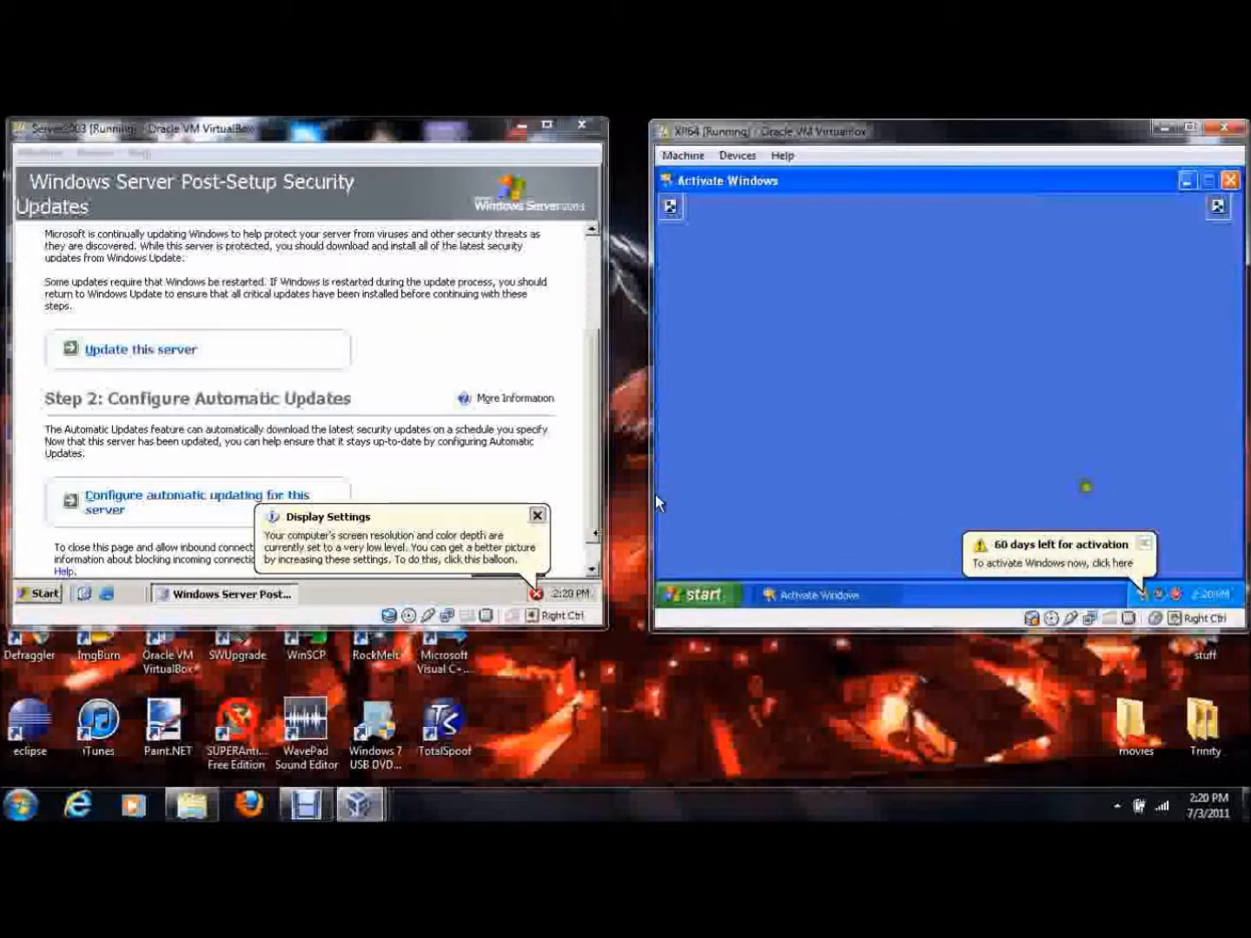
- Enlarge the Server2003 window and close its Post-Setup Security Updates and Manage Your Server pages, allowing inbound connections
left_click(535, 516)
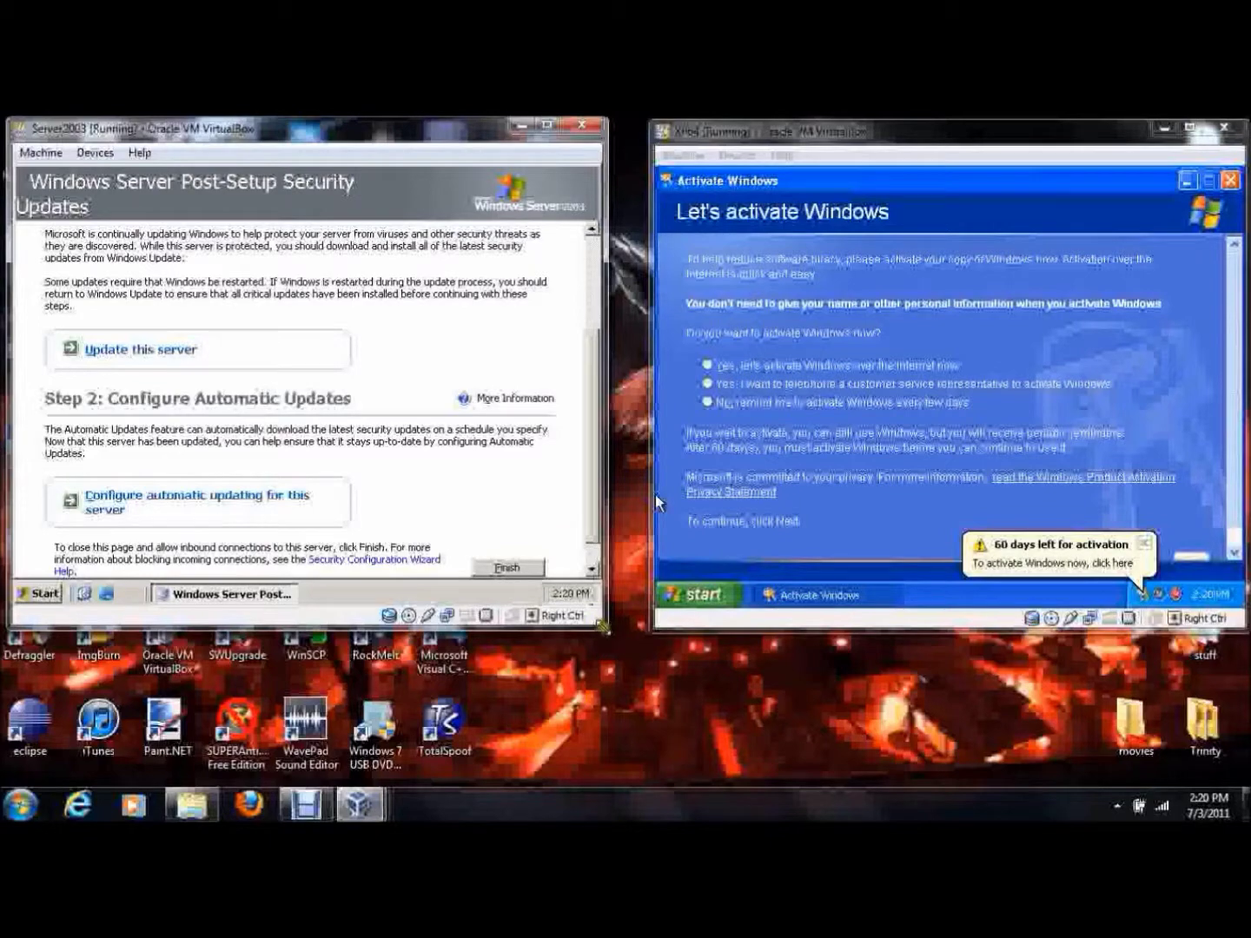
left_click_drag(604, 622, 892, 781)
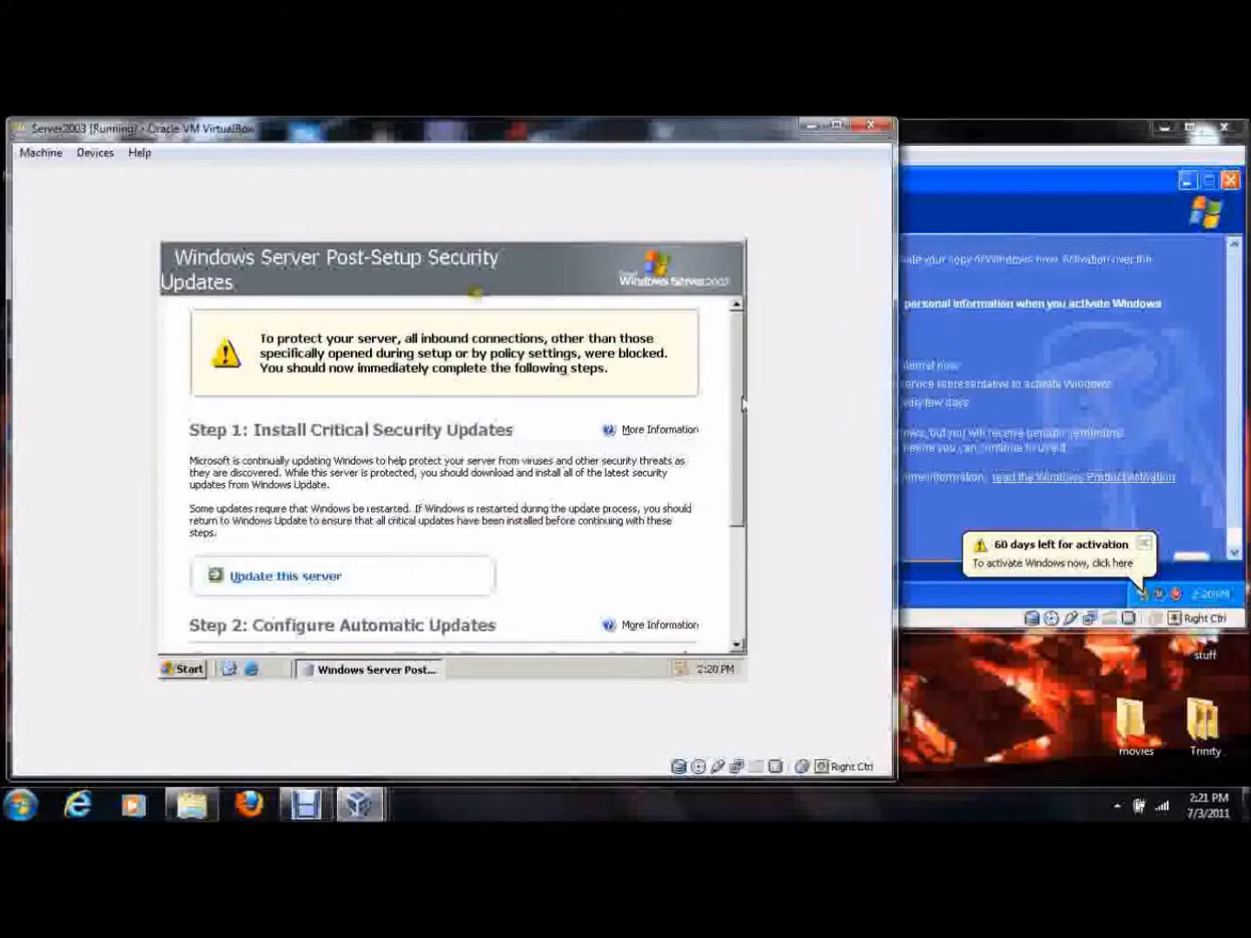
scroll(478, 400, "down", 3)
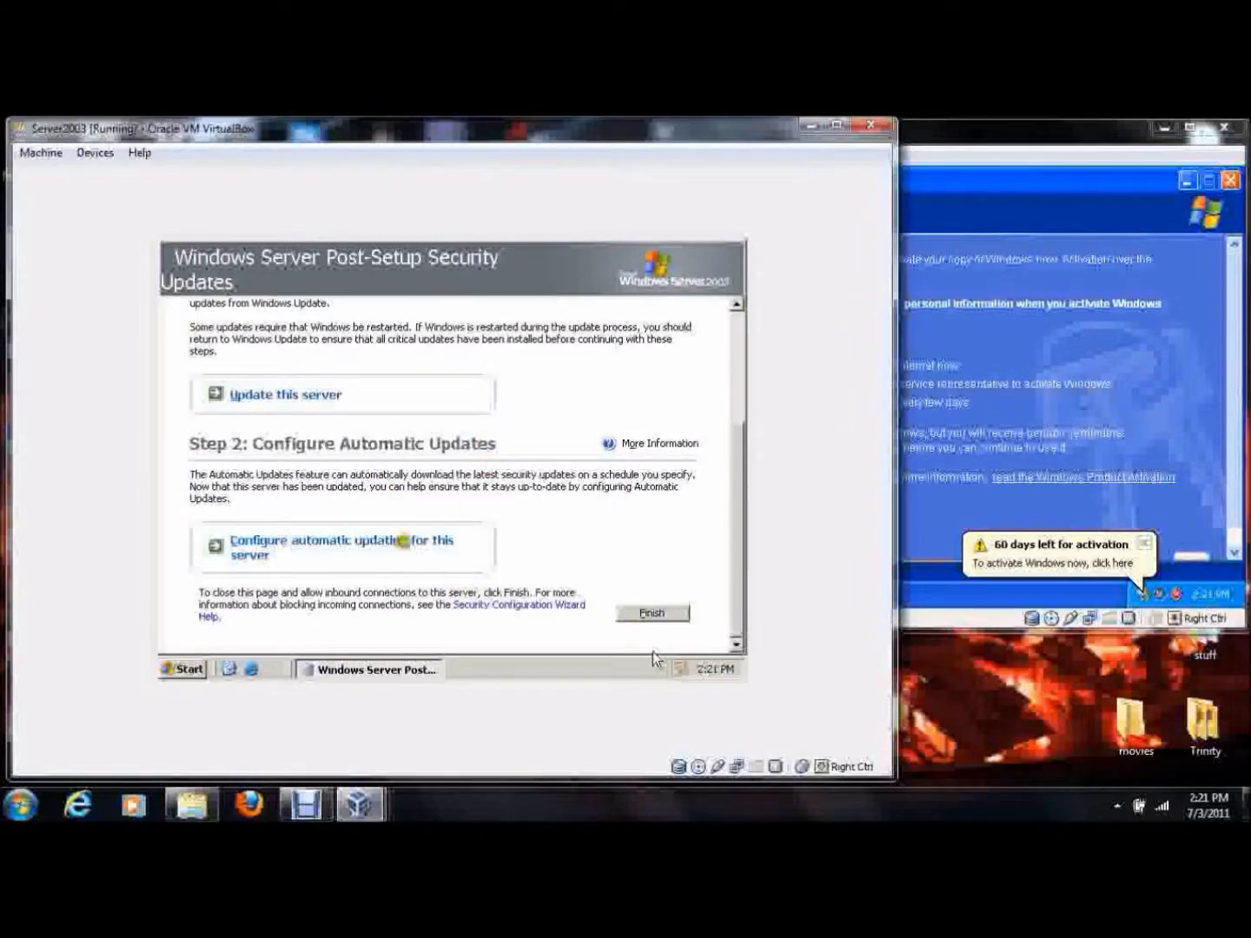
left_click(640, 612)
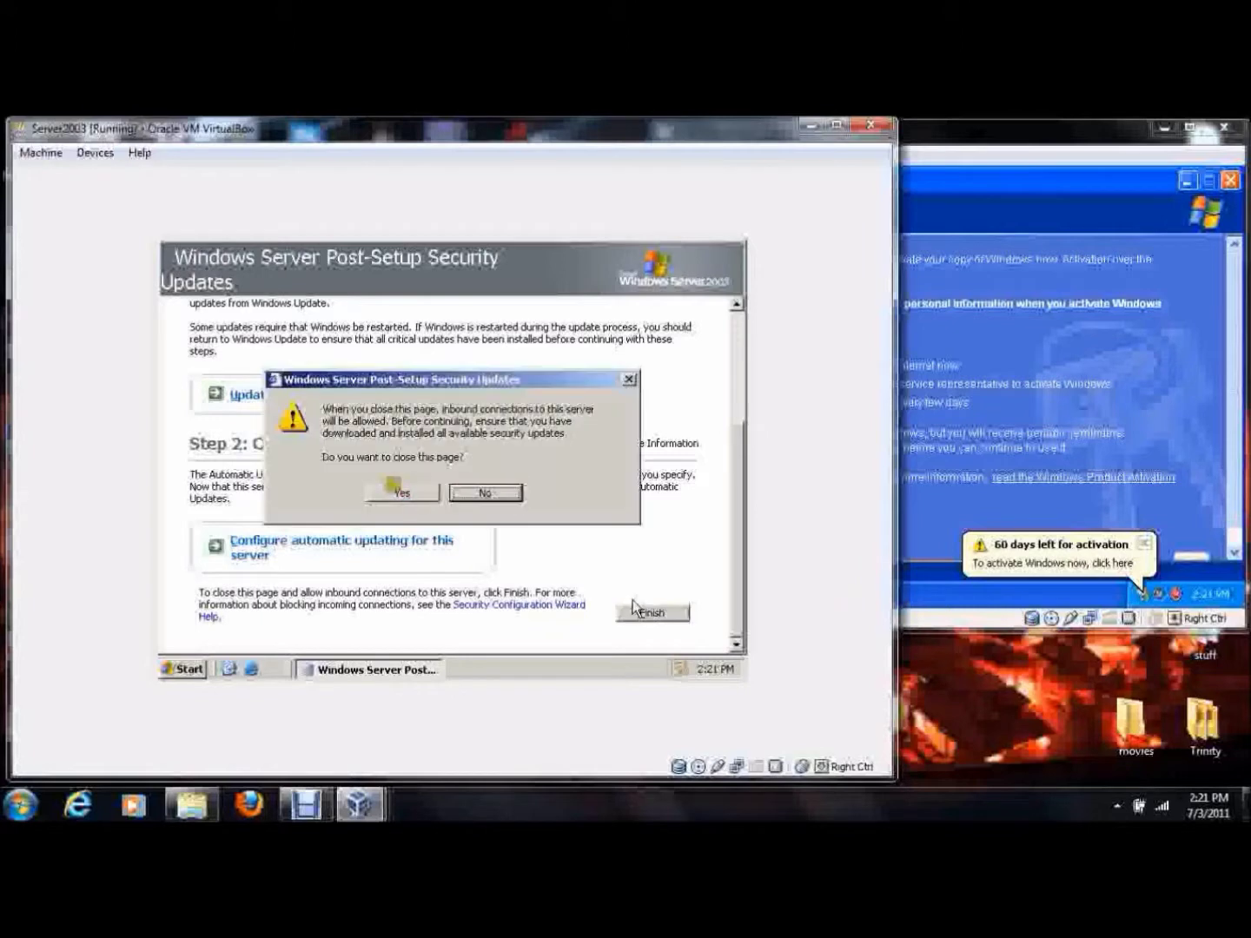
left_click(400, 492)
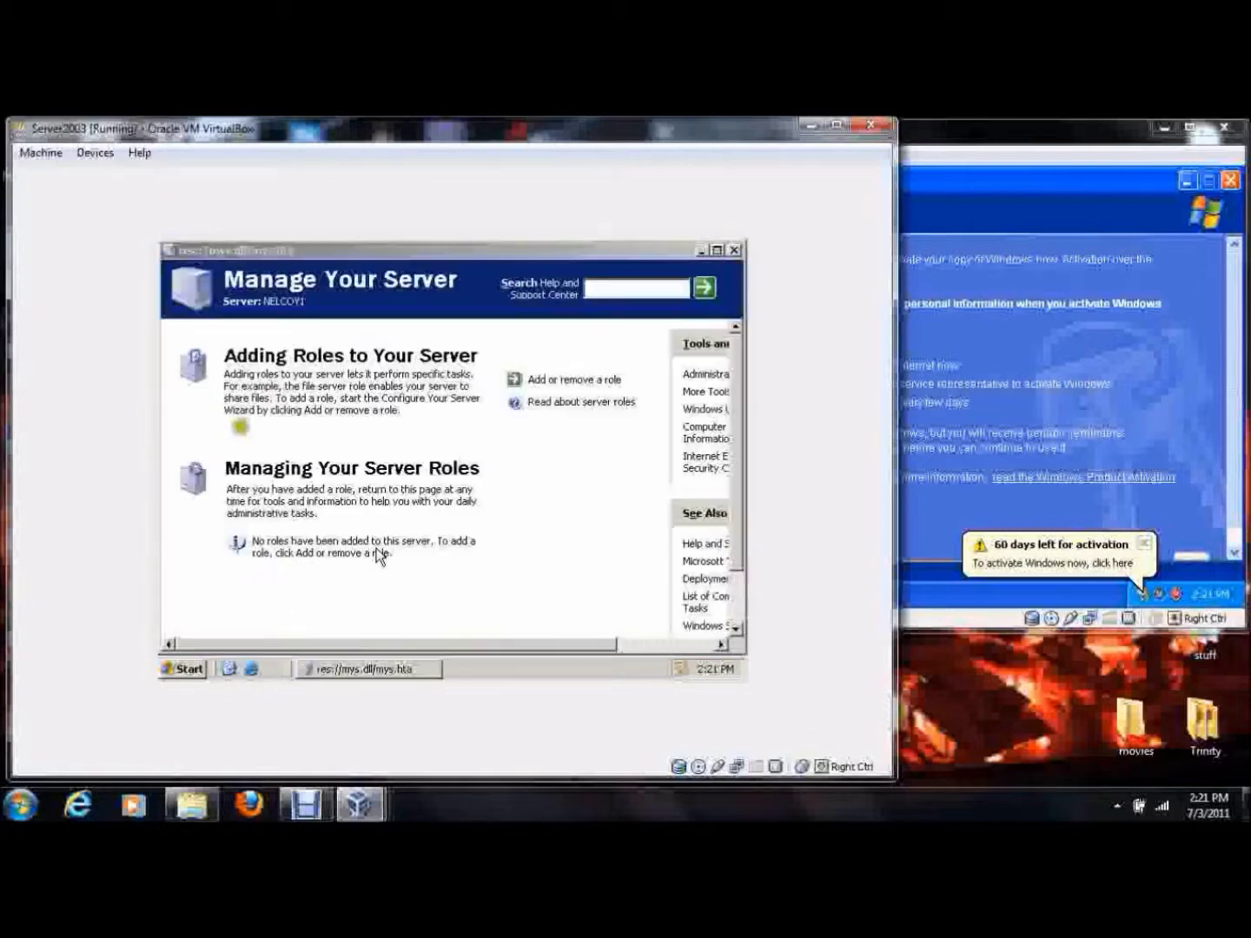
left_click(733, 250)
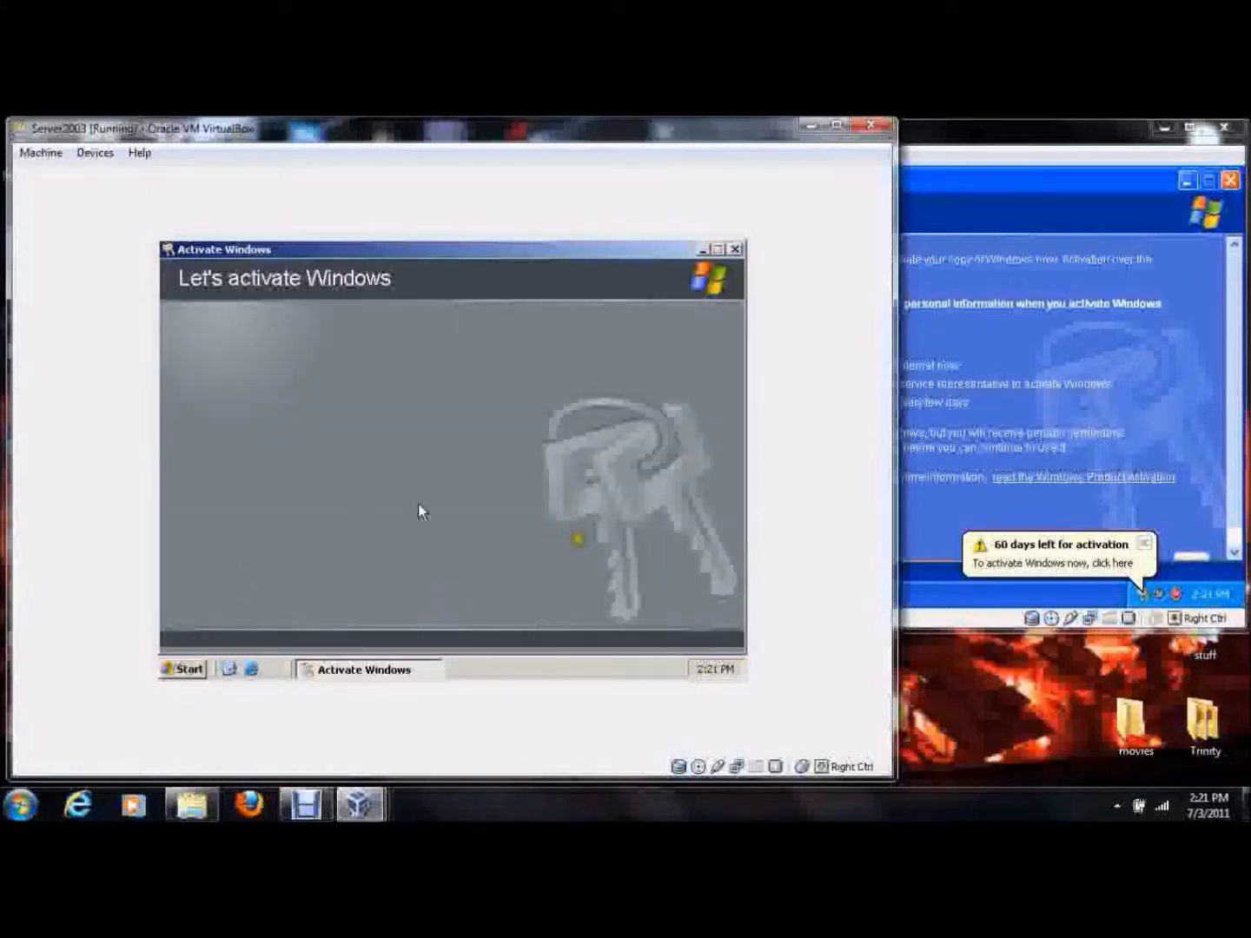
- Bring the XP64 window forward and activate its Windows over the Internet without registering, closing the wizard at the end
left_click_drag(1029, 134, 767, 146)
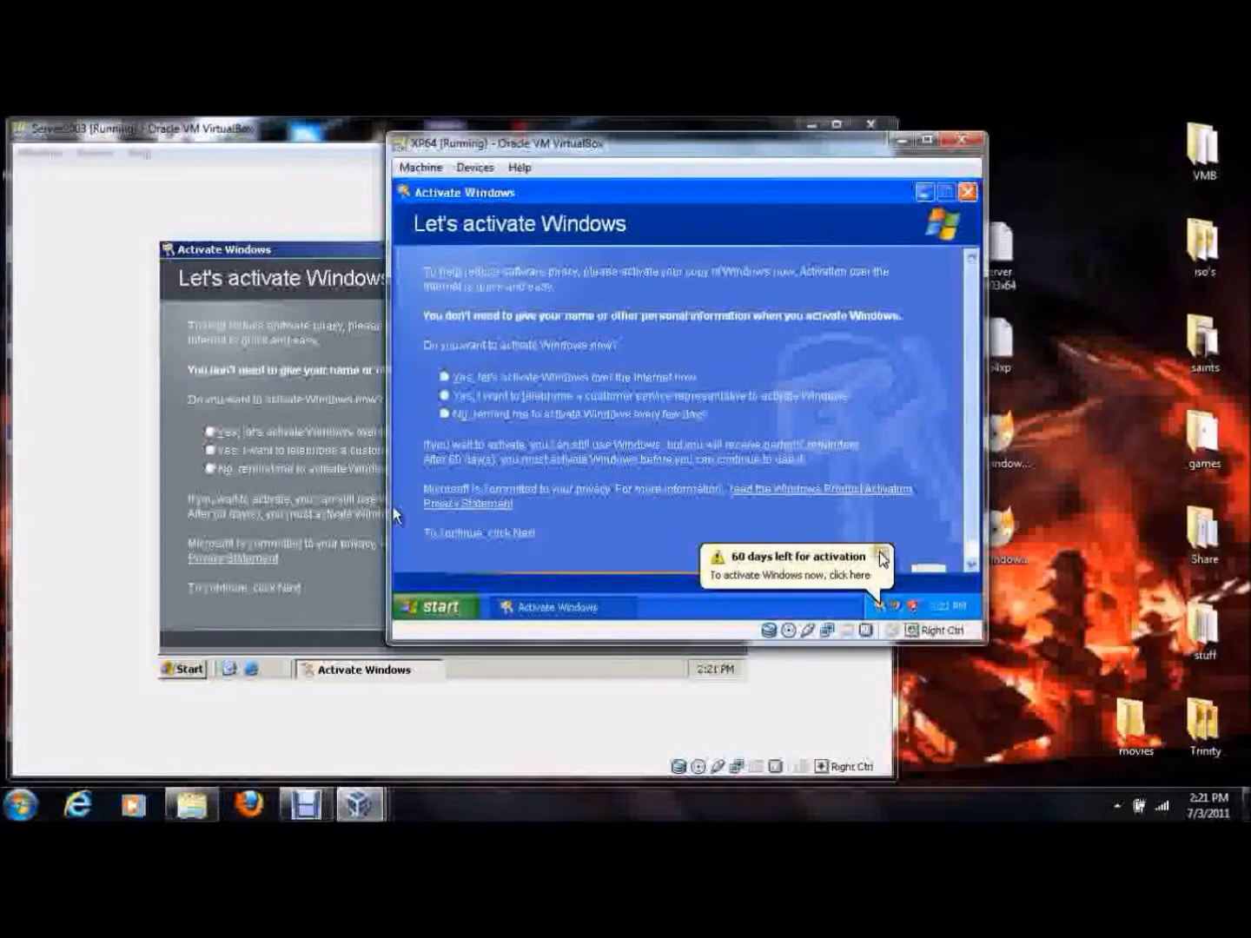
left_click(444, 374)
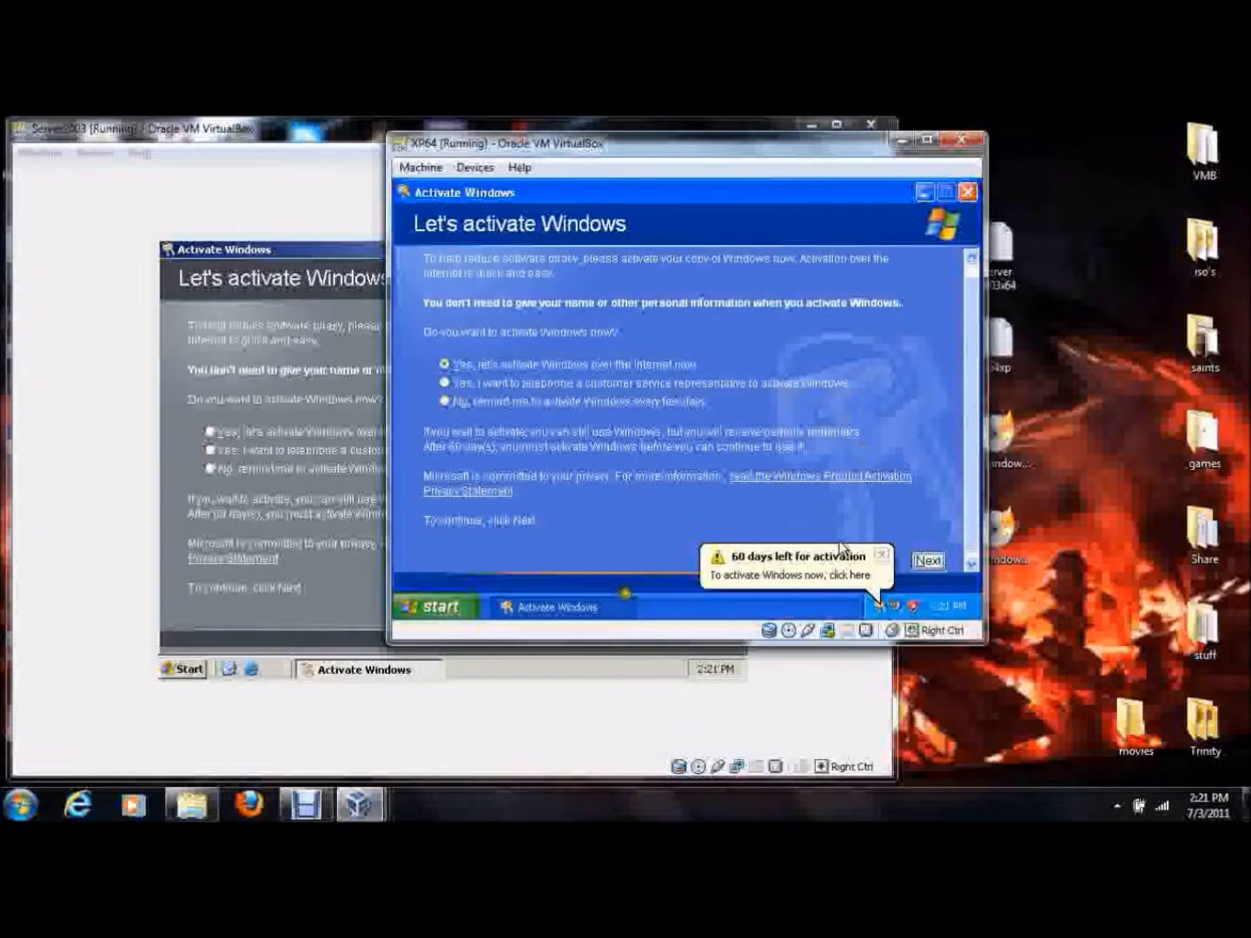
left_click(884, 557)
left_click(928, 561)
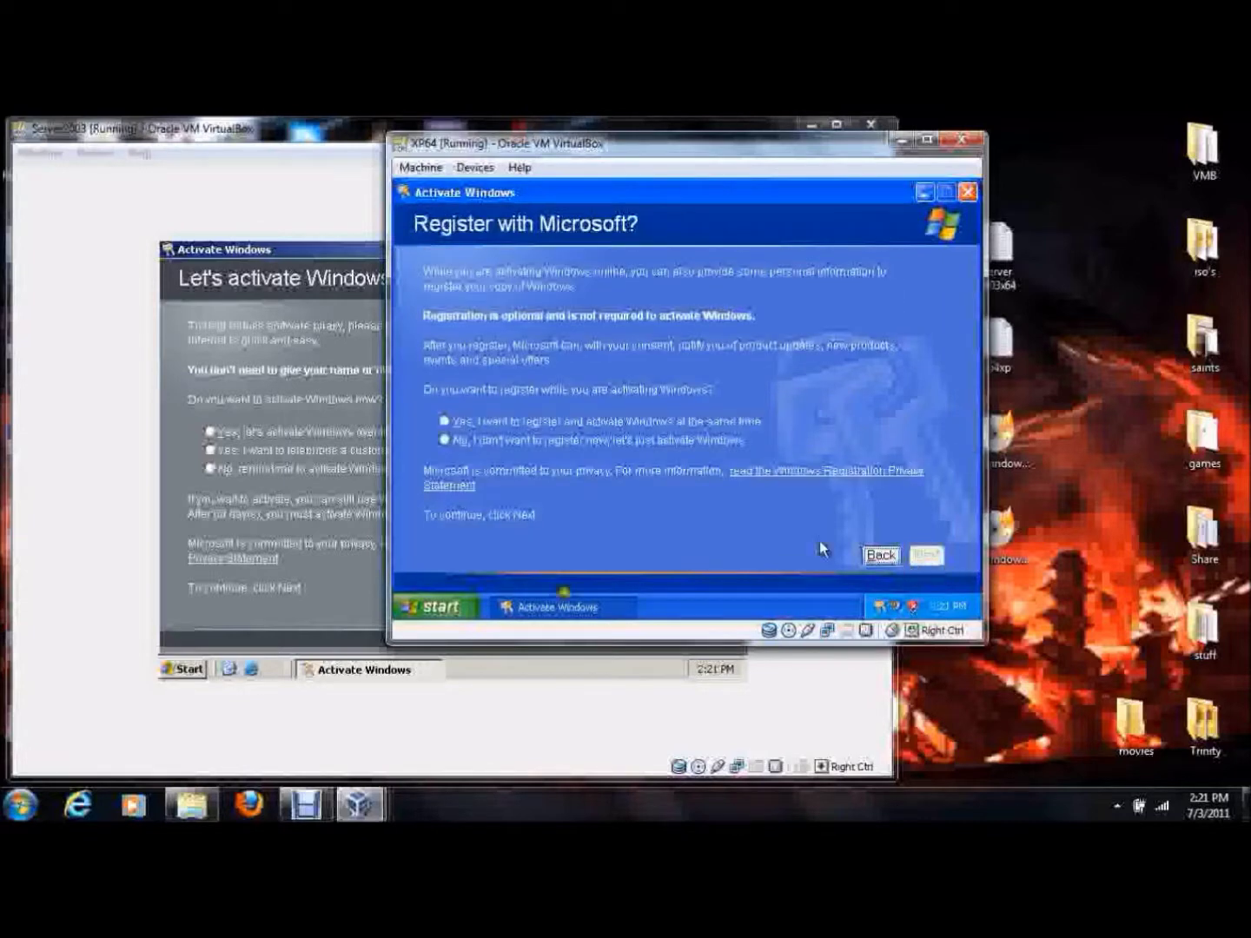
left_click(520, 440)
left_click(935, 556)
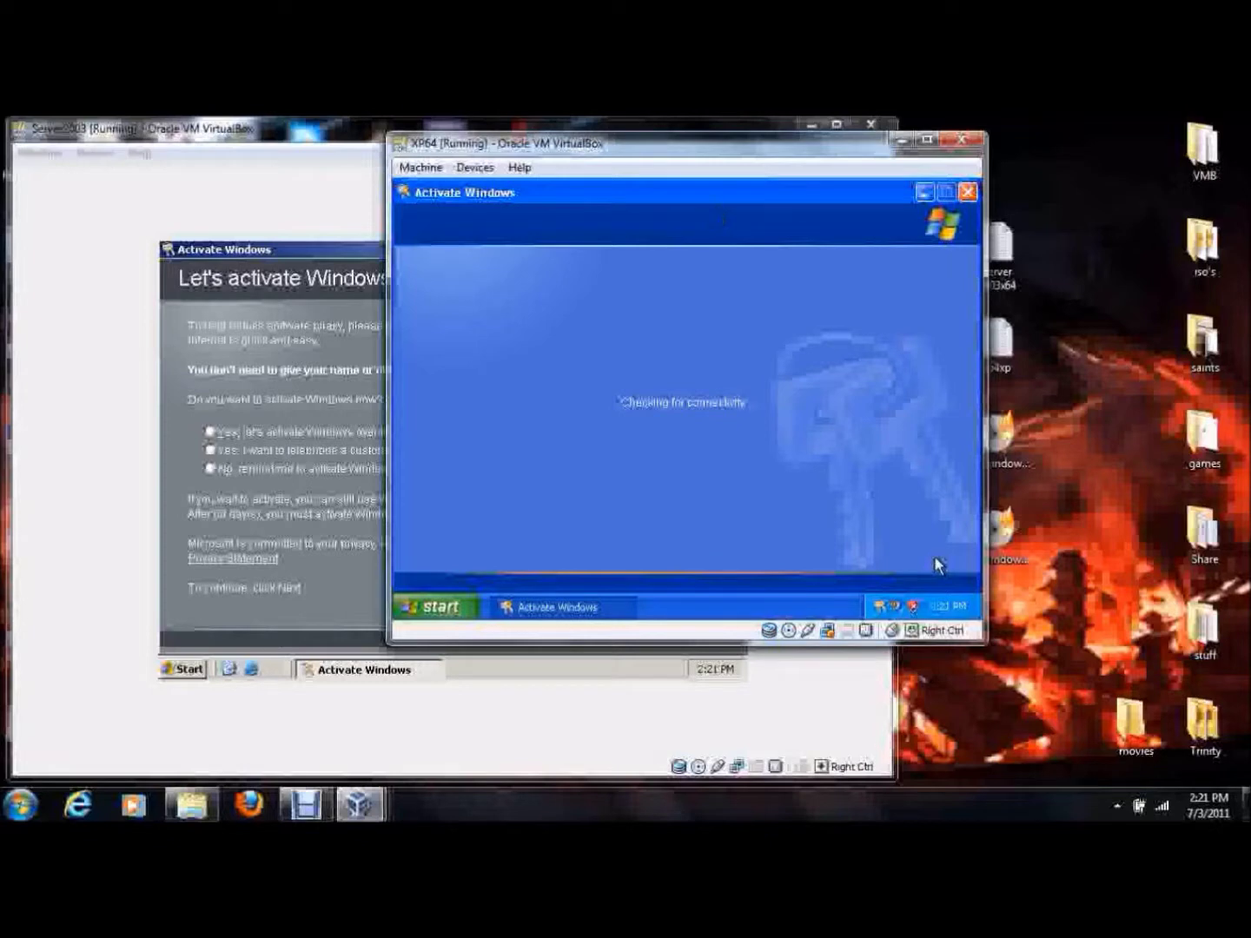
left_click(935, 560)
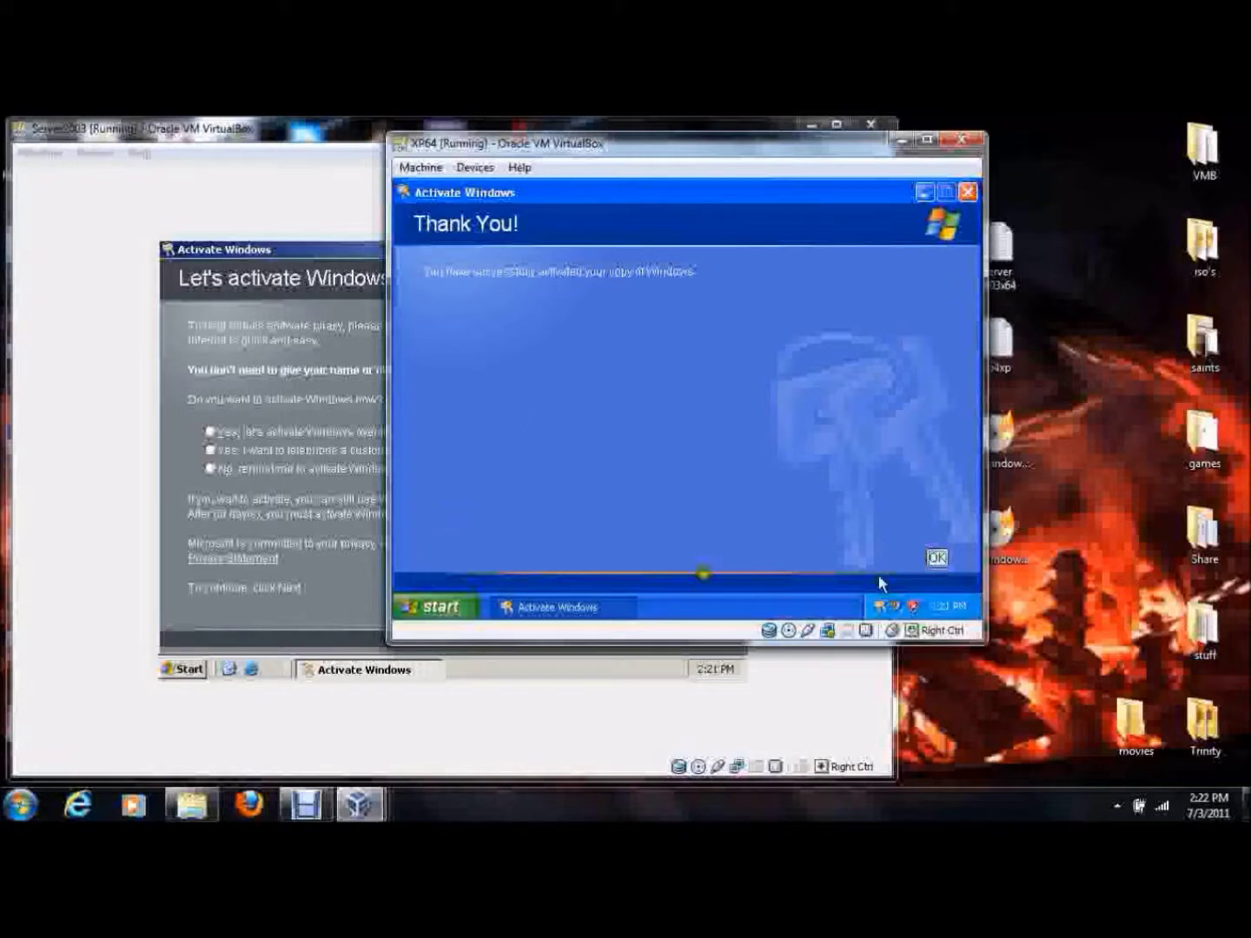
left_click(936, 559)
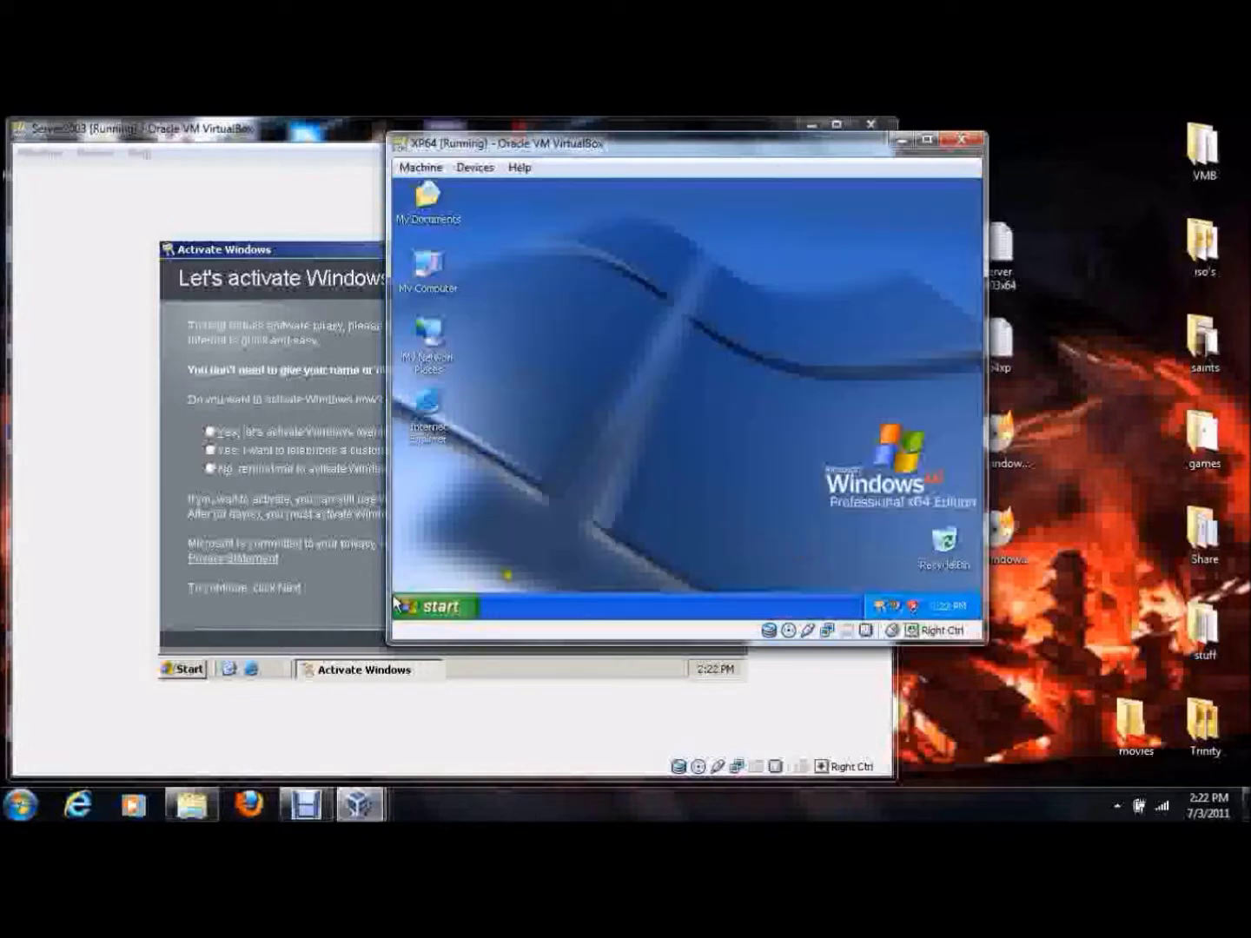
- Turn off the XP64 virtual machine from within Windows XP
left_click(473, 599)
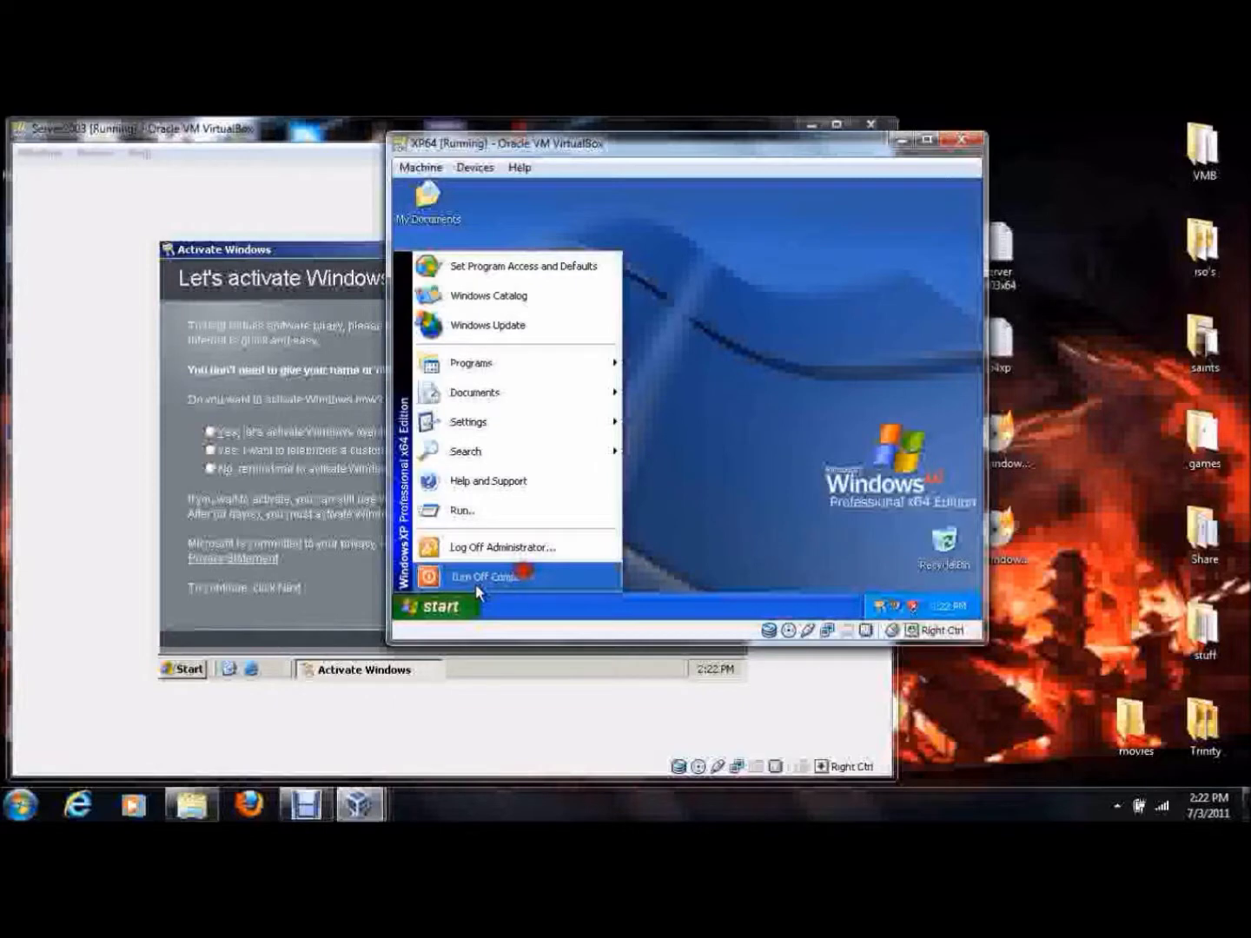
left_click(475, 581)
left_click(688, 353)
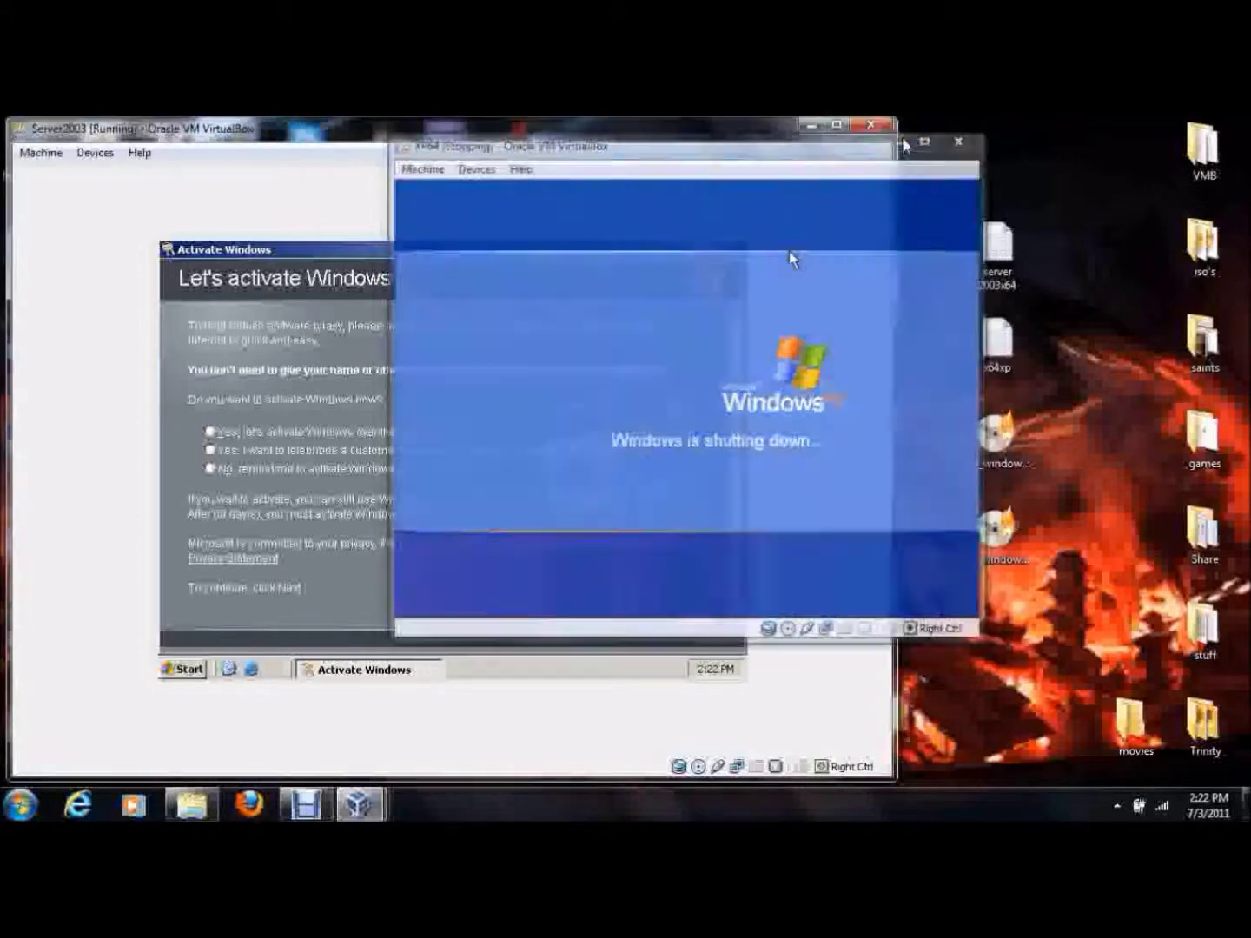
- Activate Windows on the Server2003 virtual machine over the Internet without registering
left_click(386, 562)
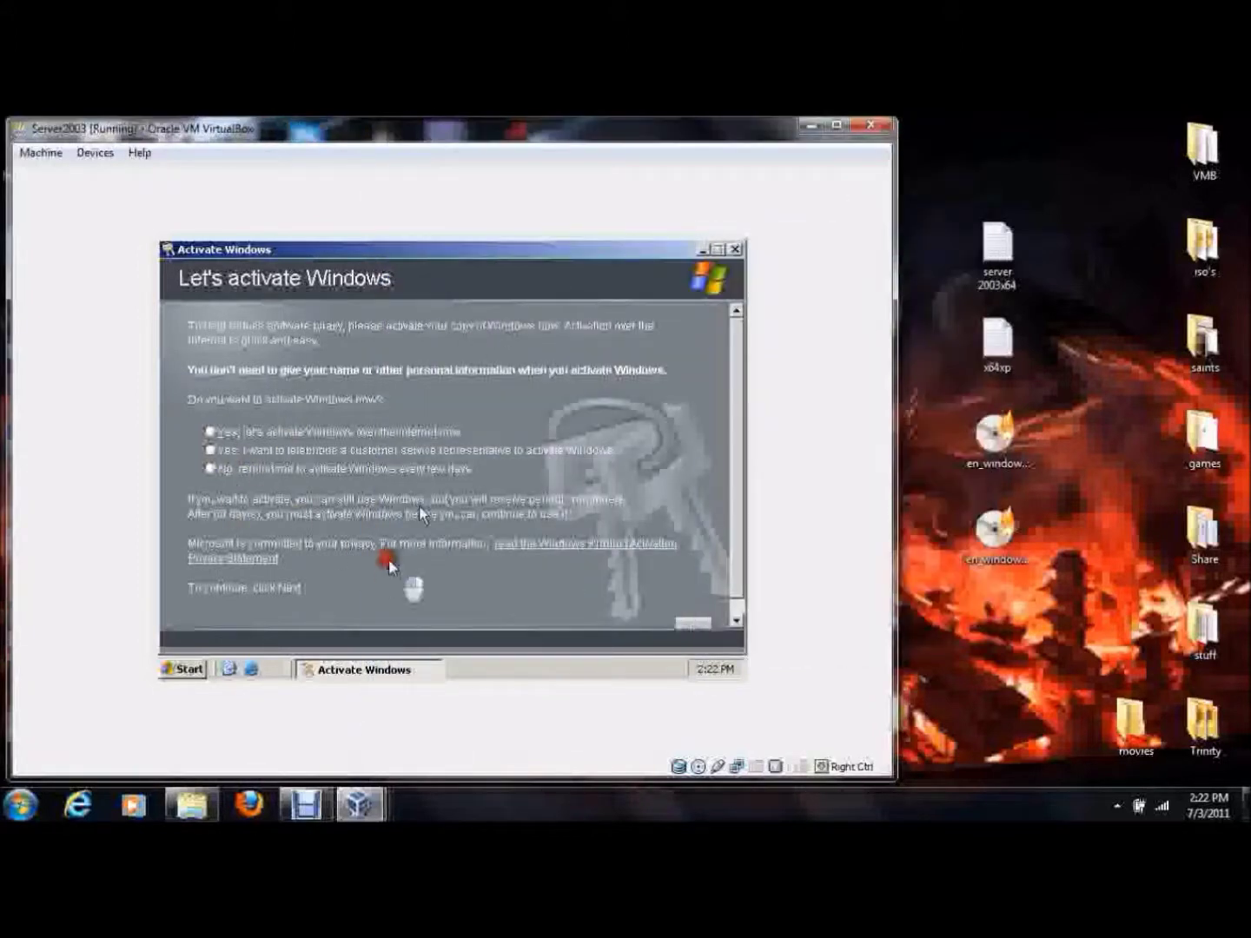
left_click(210, 432)
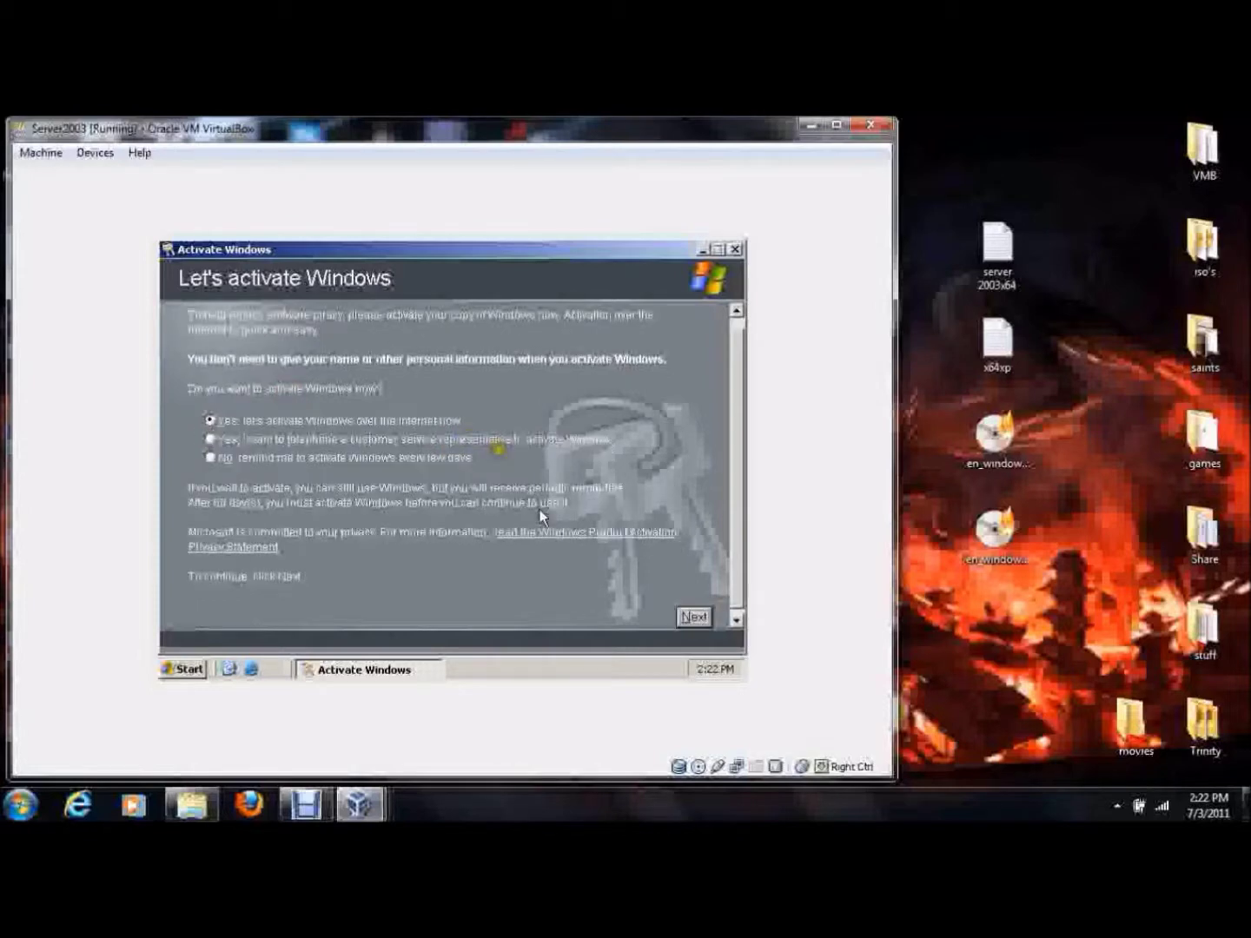
left_click(700, 622)
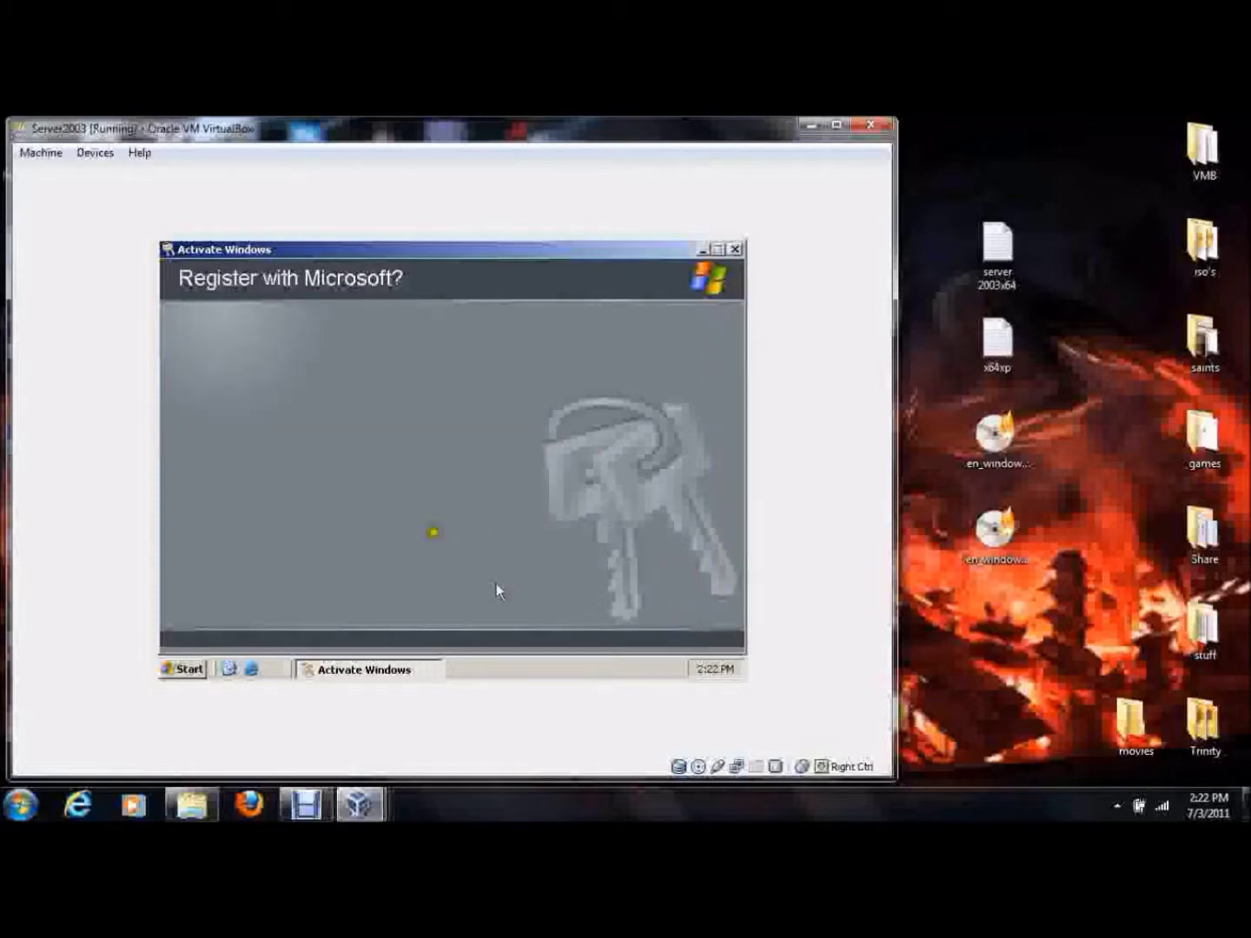
left_click(210, 495)
left_click(692, 610)
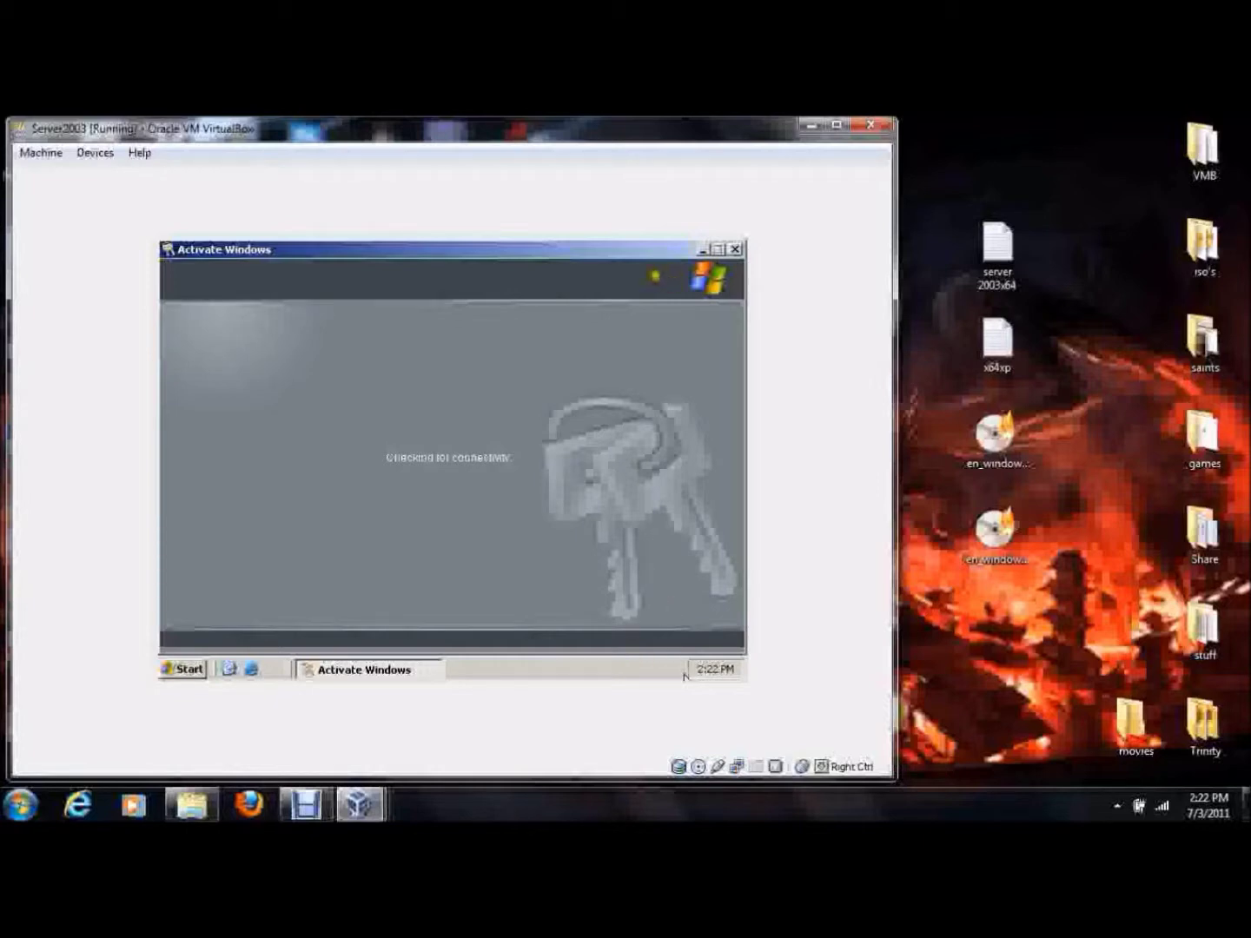
key("Control_R")
mouse_move(739, 773)
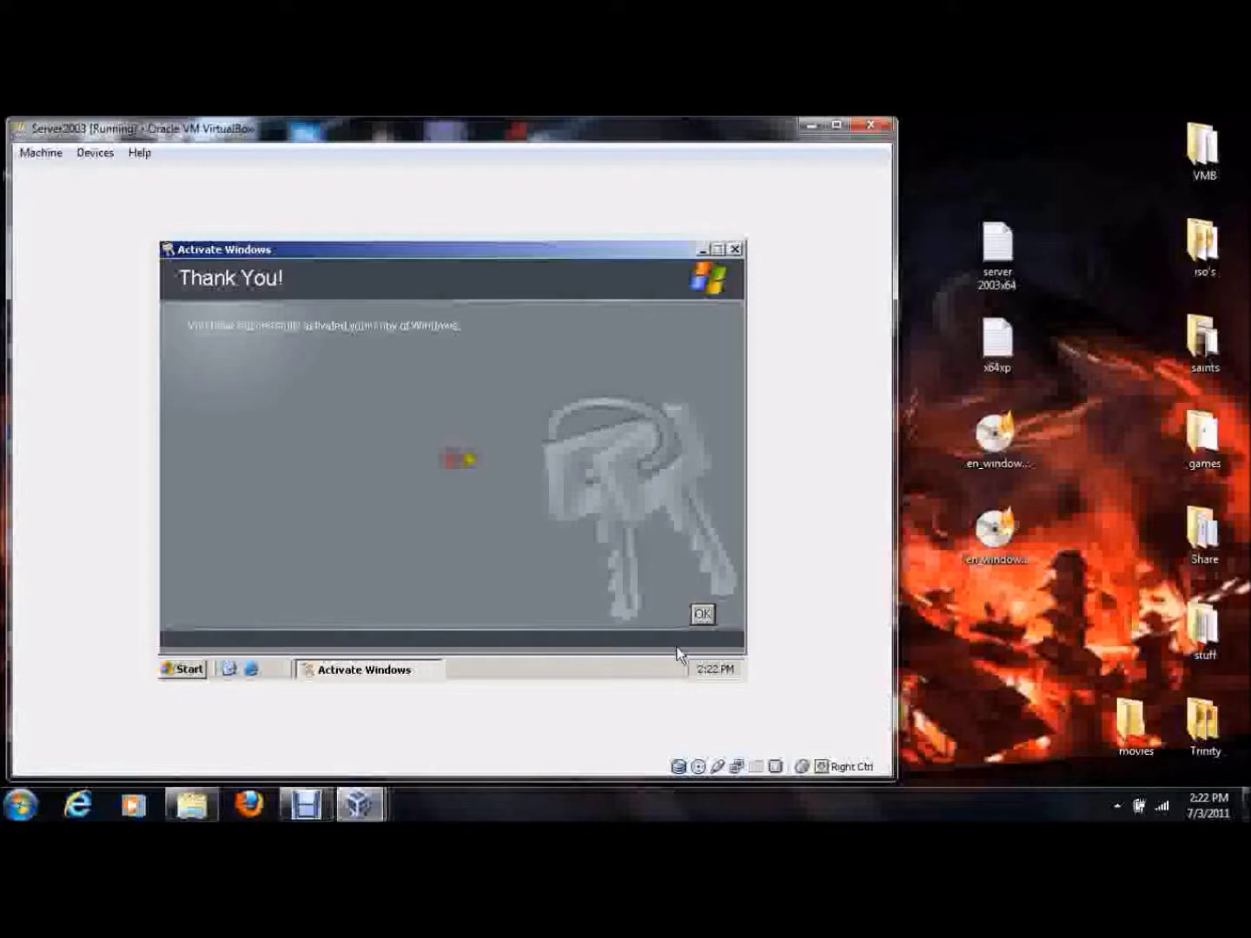
- Close the finished activation wizard and shut down the Server2003 guest as a planned shutdown with the comment "sswsww"
left_click(711, 619)
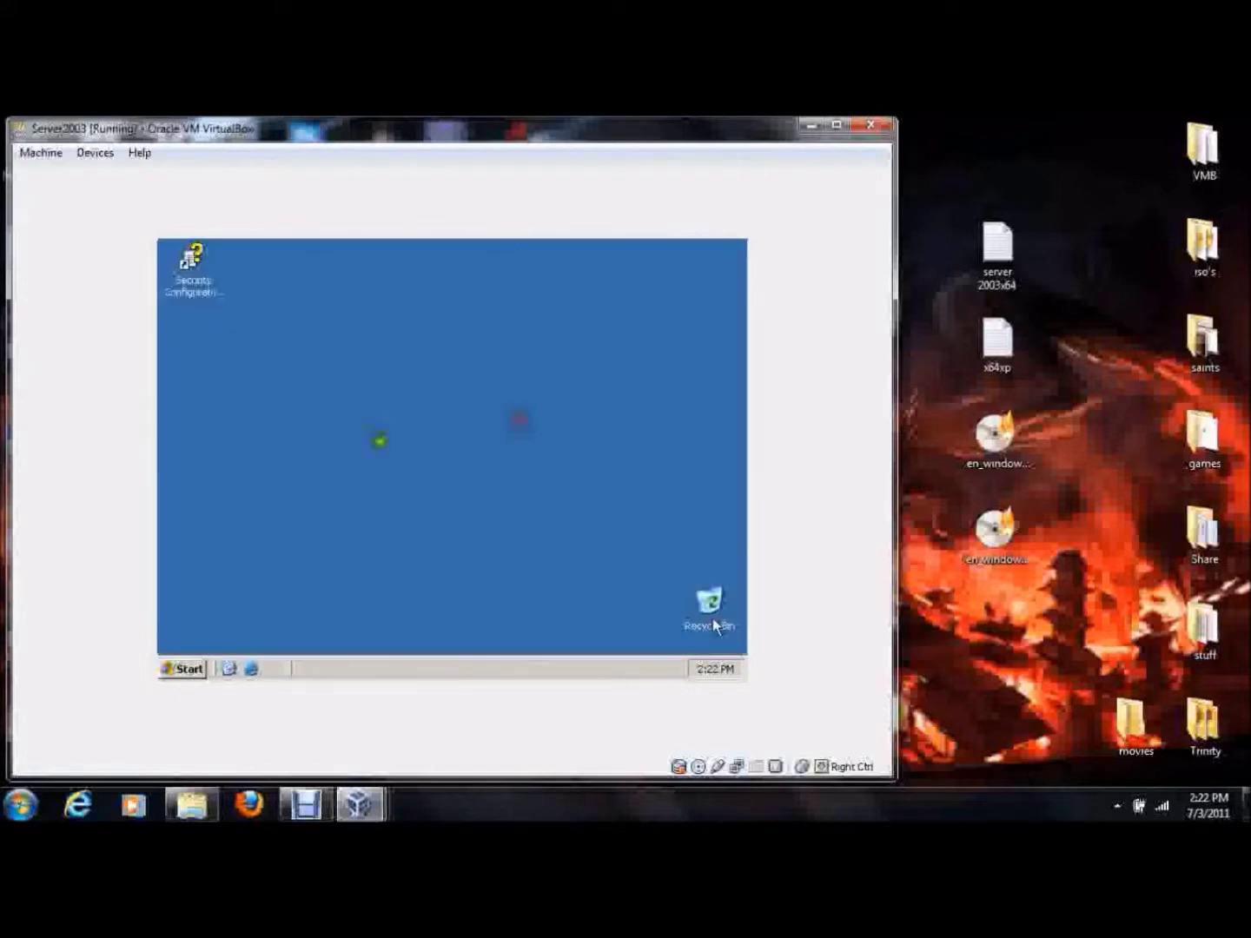
left_click(176, 670)
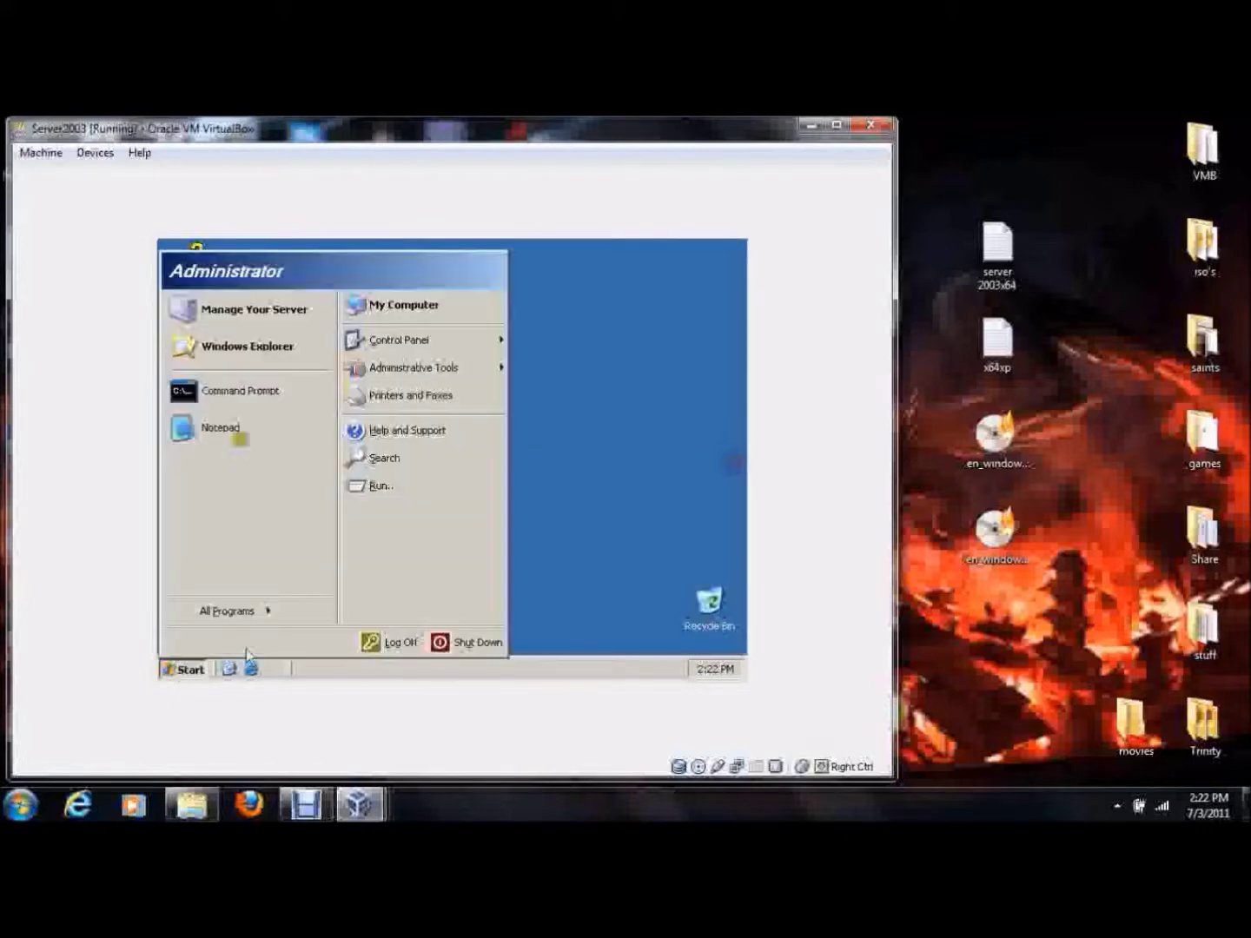
left_click(447, 645)
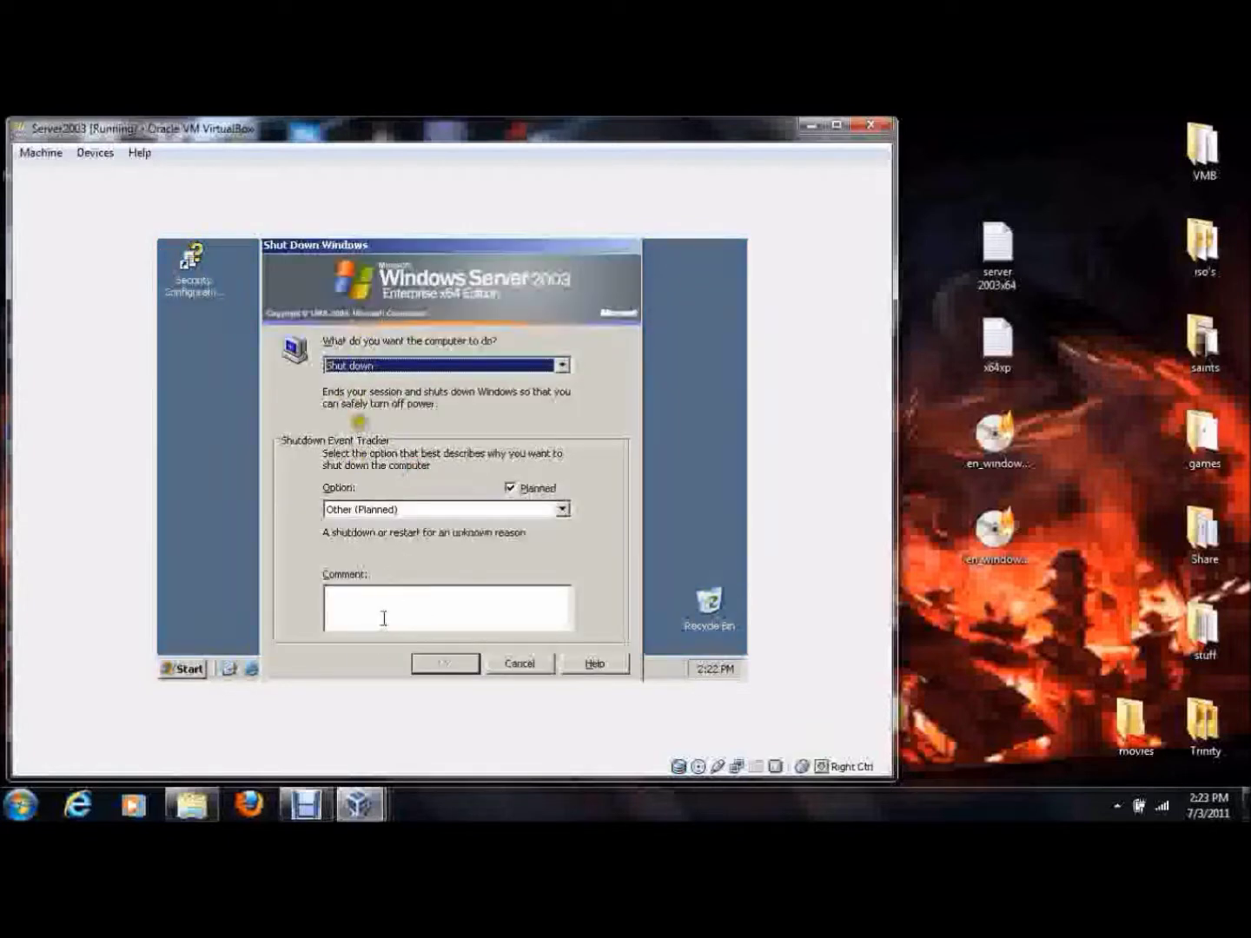
left_click(382, 614)
type("sswsww")
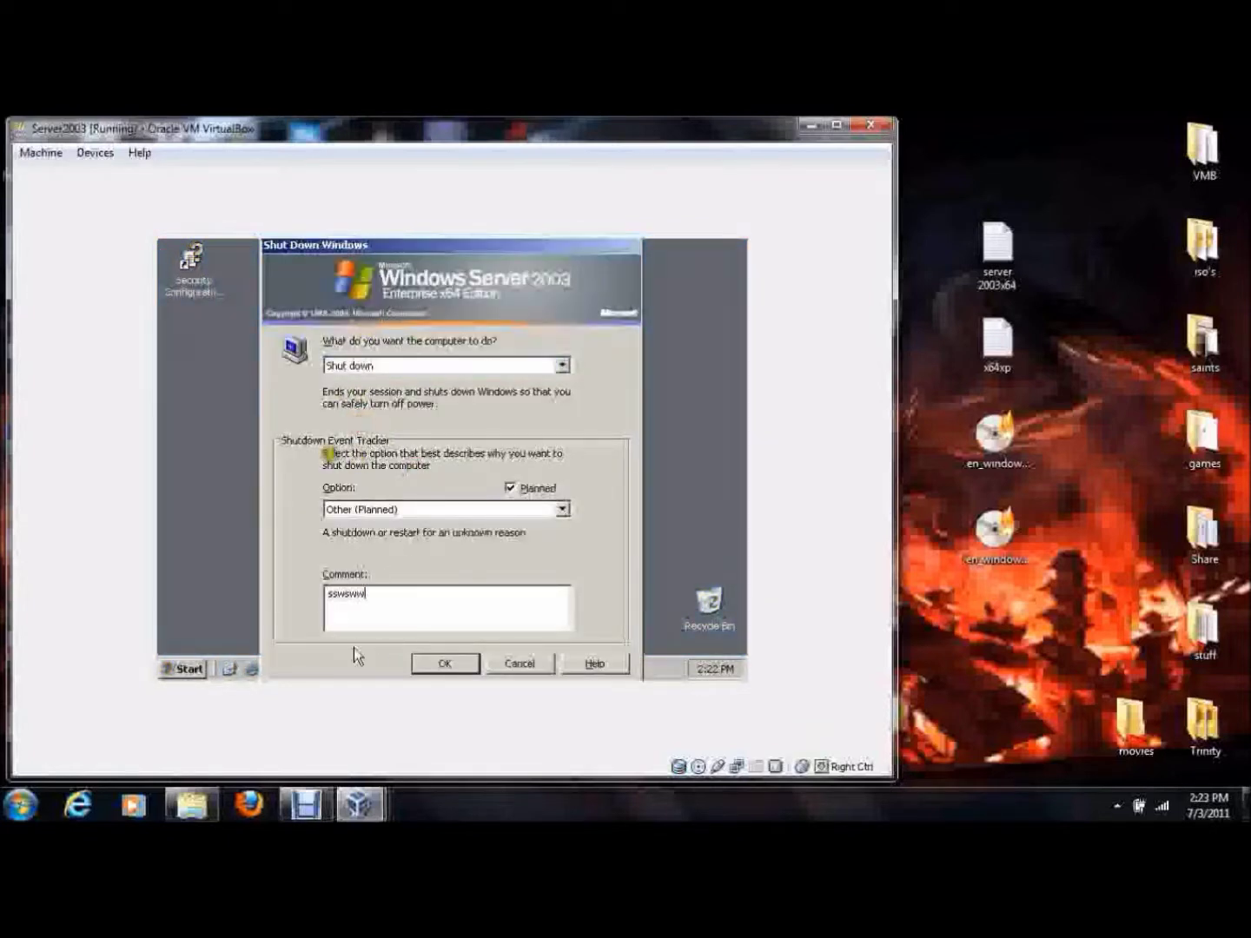
left_click(433, 665)
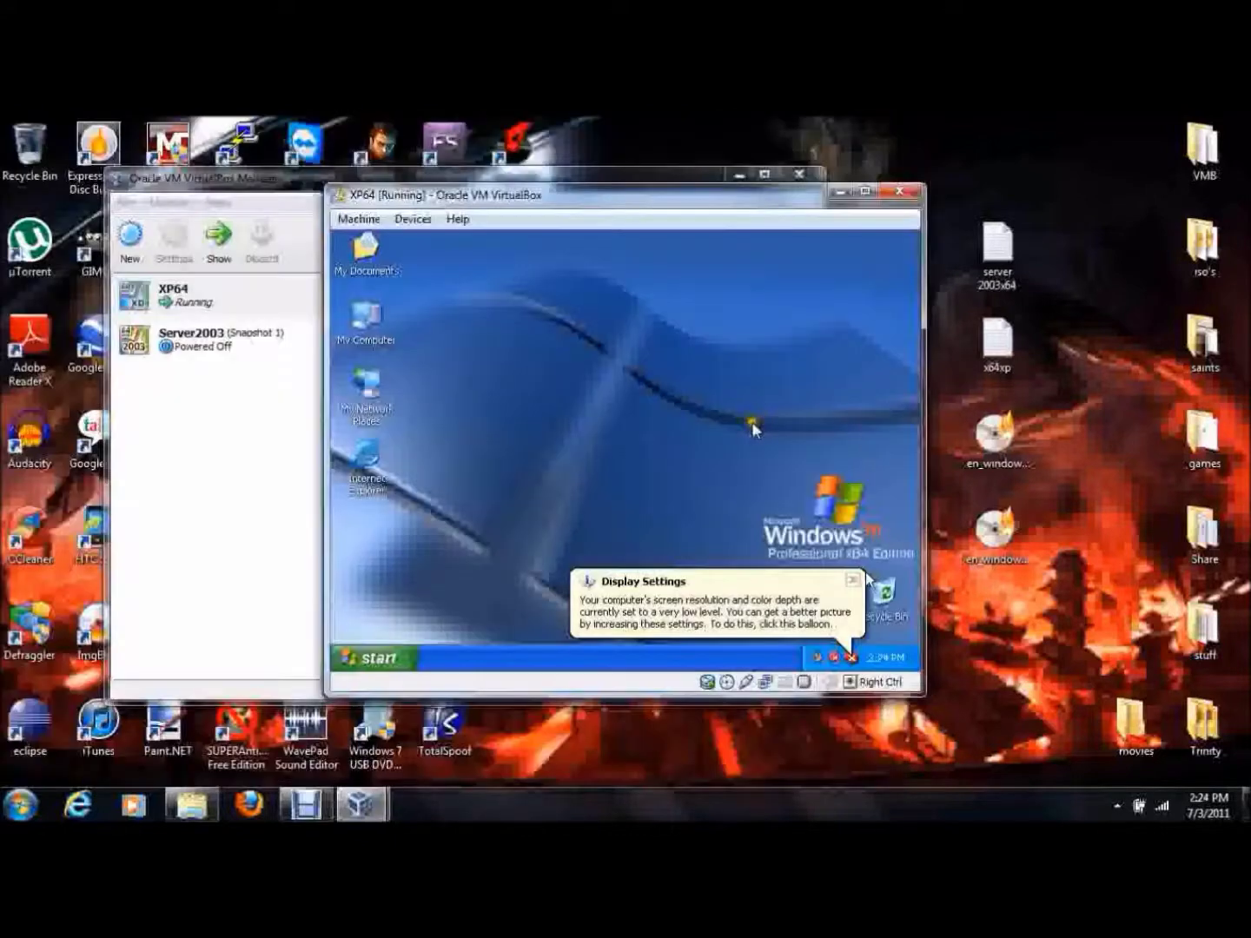
- Shut down the running XP64 guest from within its Windows XP desktop
left_click(382, 659)
left_click(430, 631)
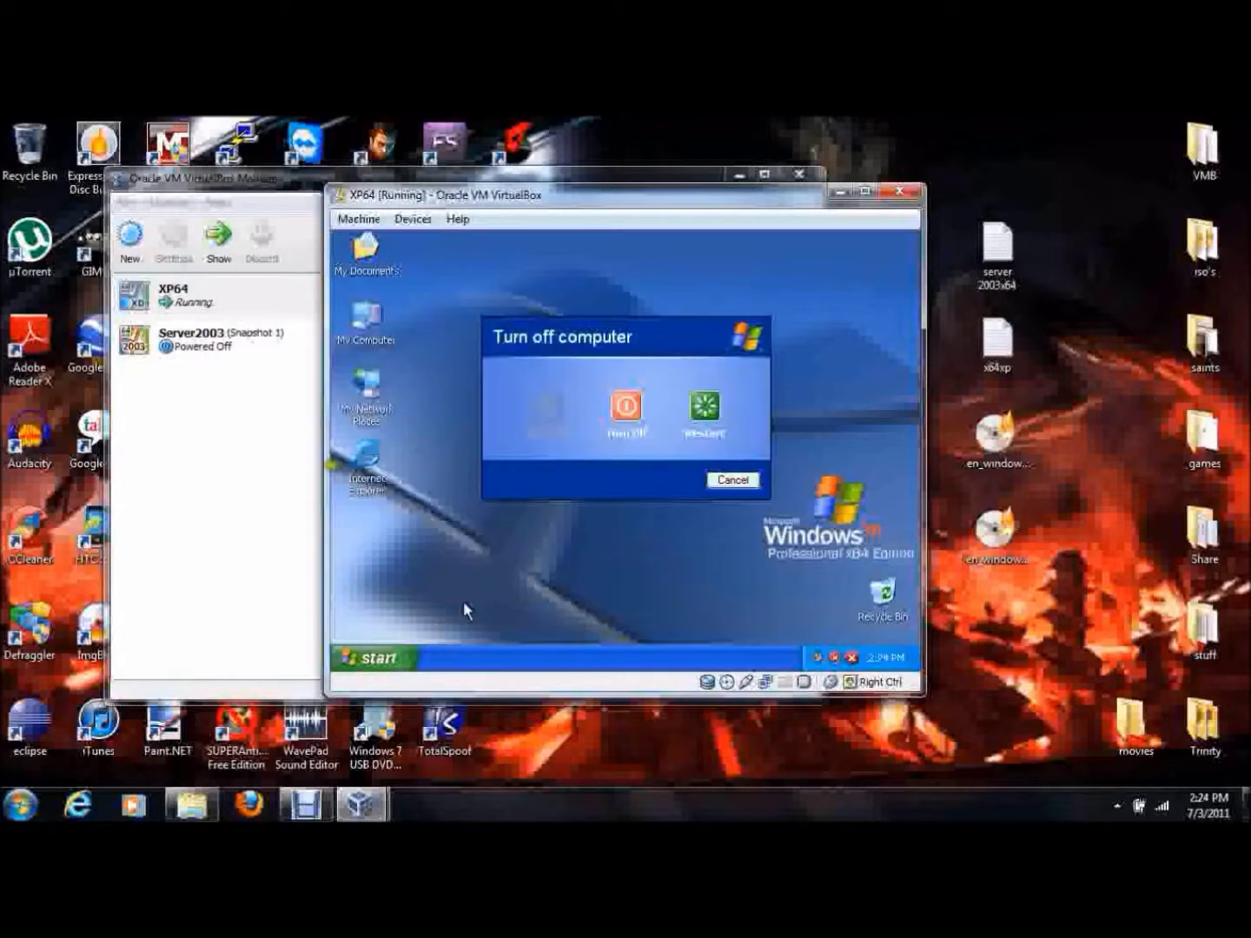
left_click(615, 409)
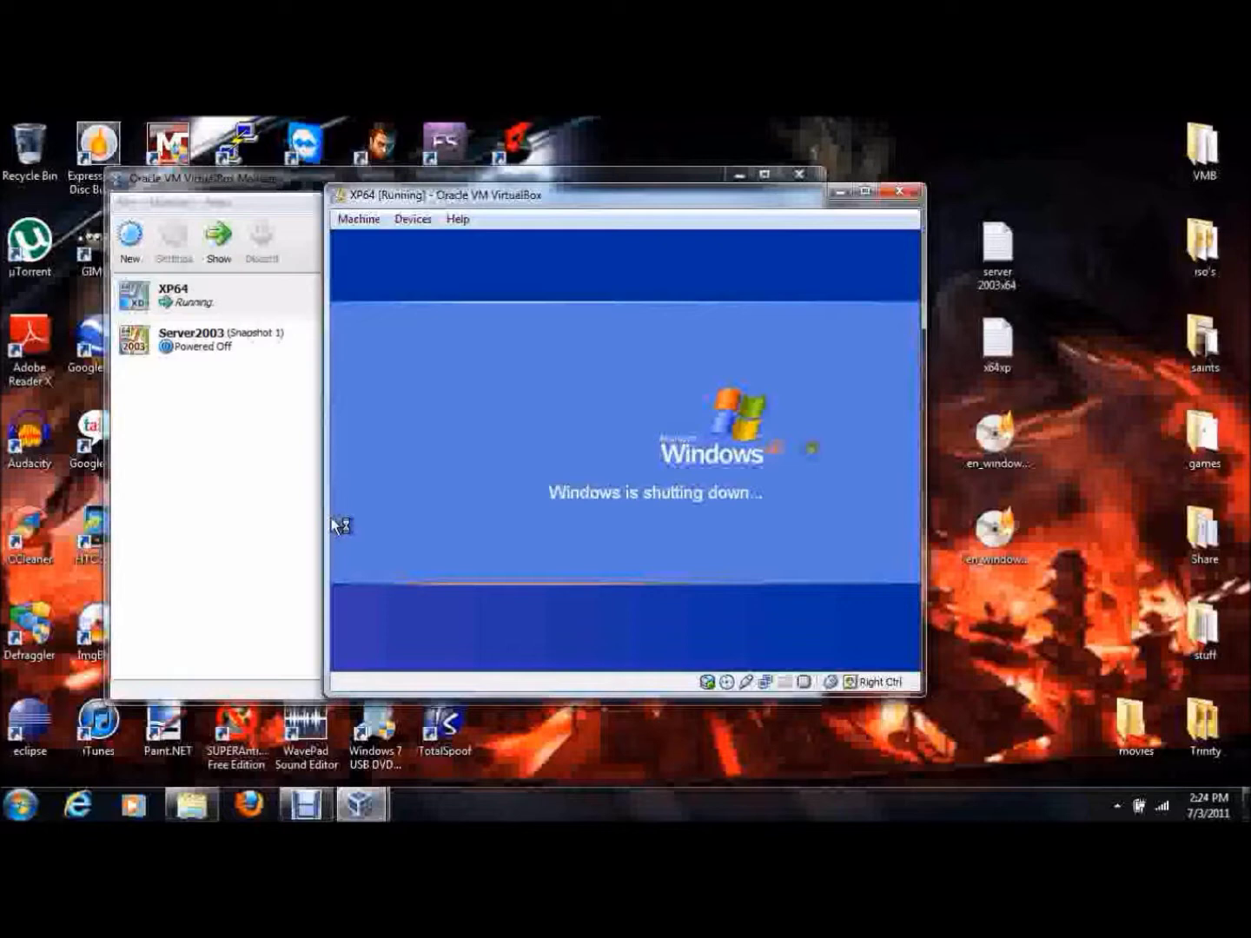
- Take a snapshot of the powered-off XP64 virtual machine's current state in the VirtualBox Manager
left_click(287, 584)
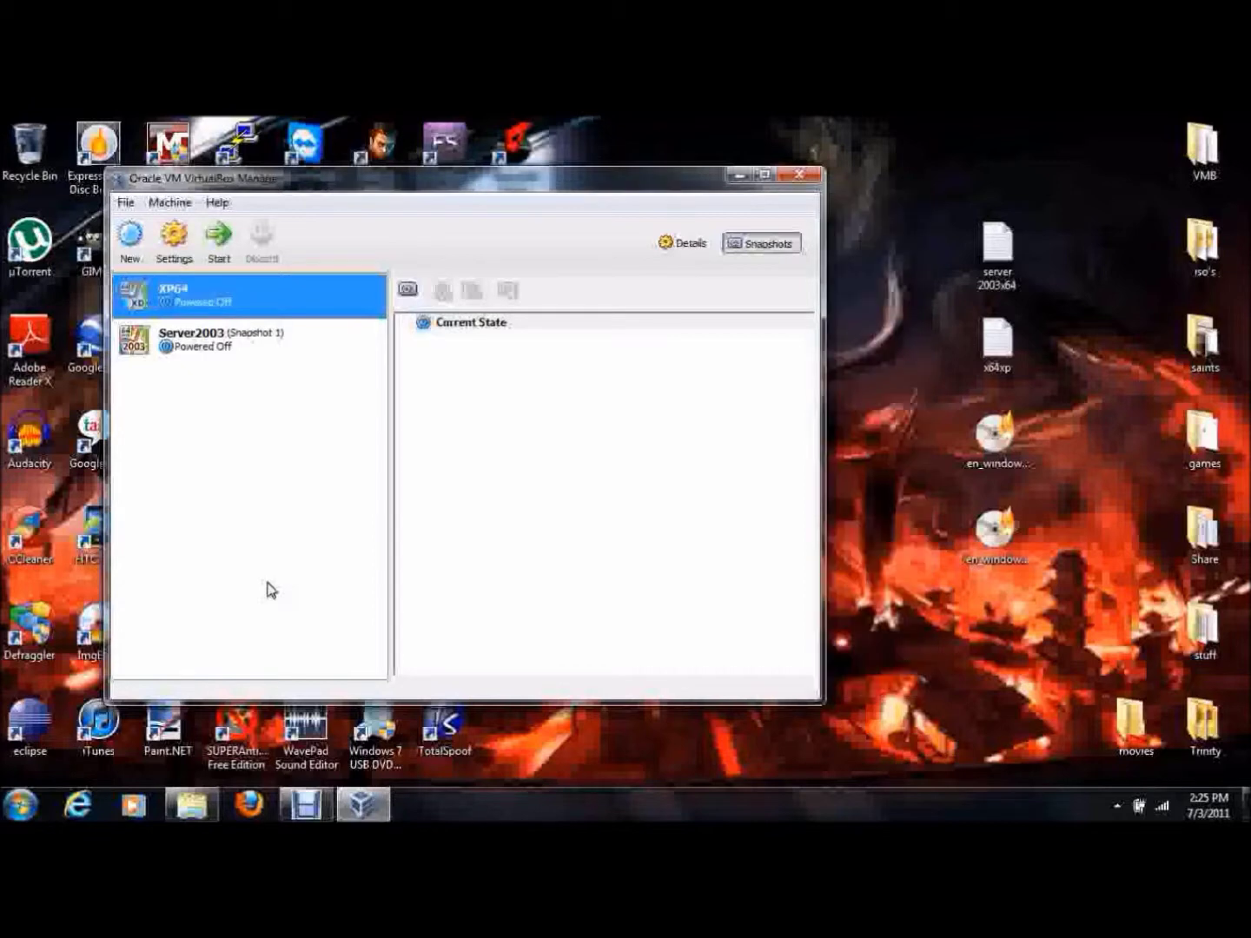
left_click(407, 290)
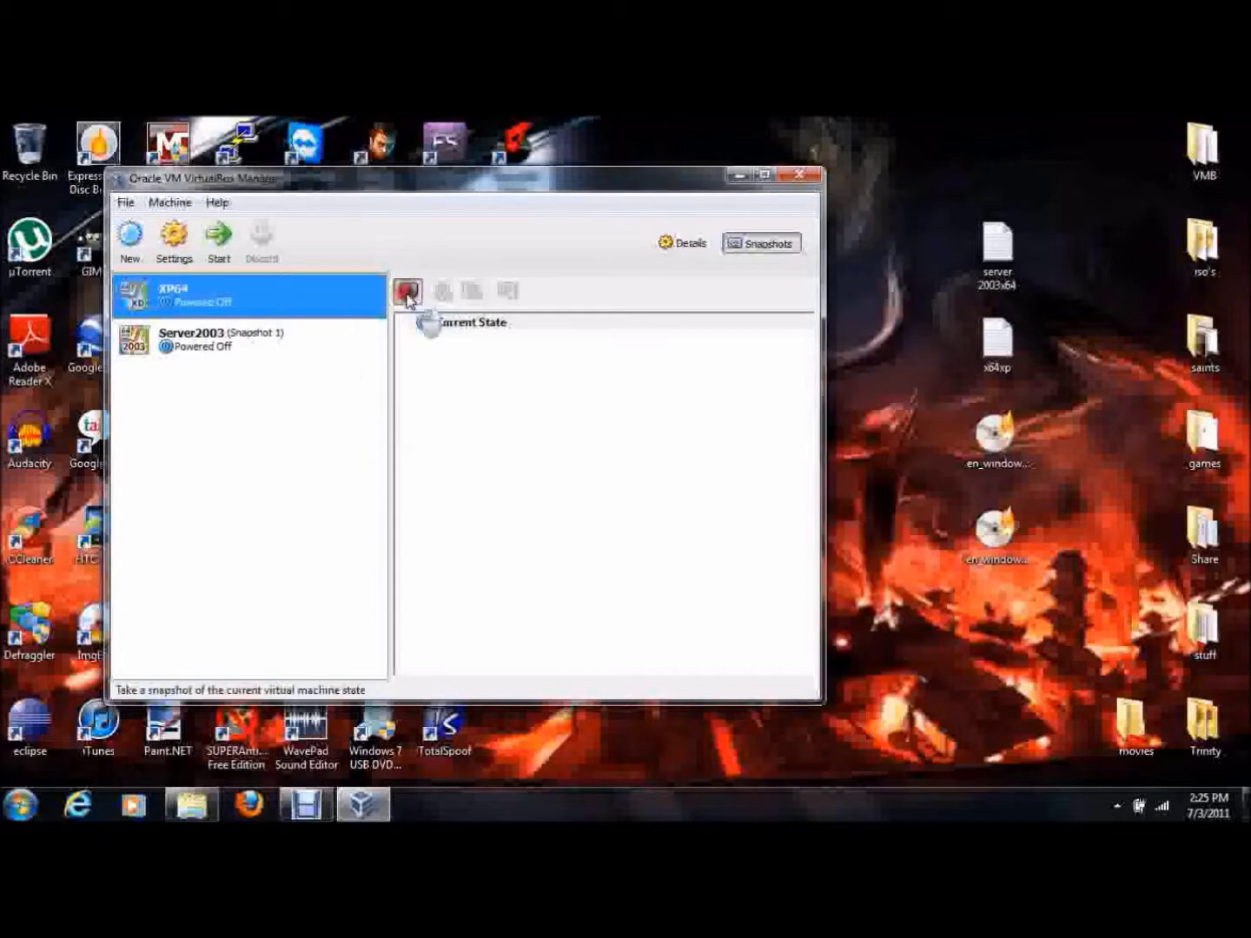
left_click(404, 535)
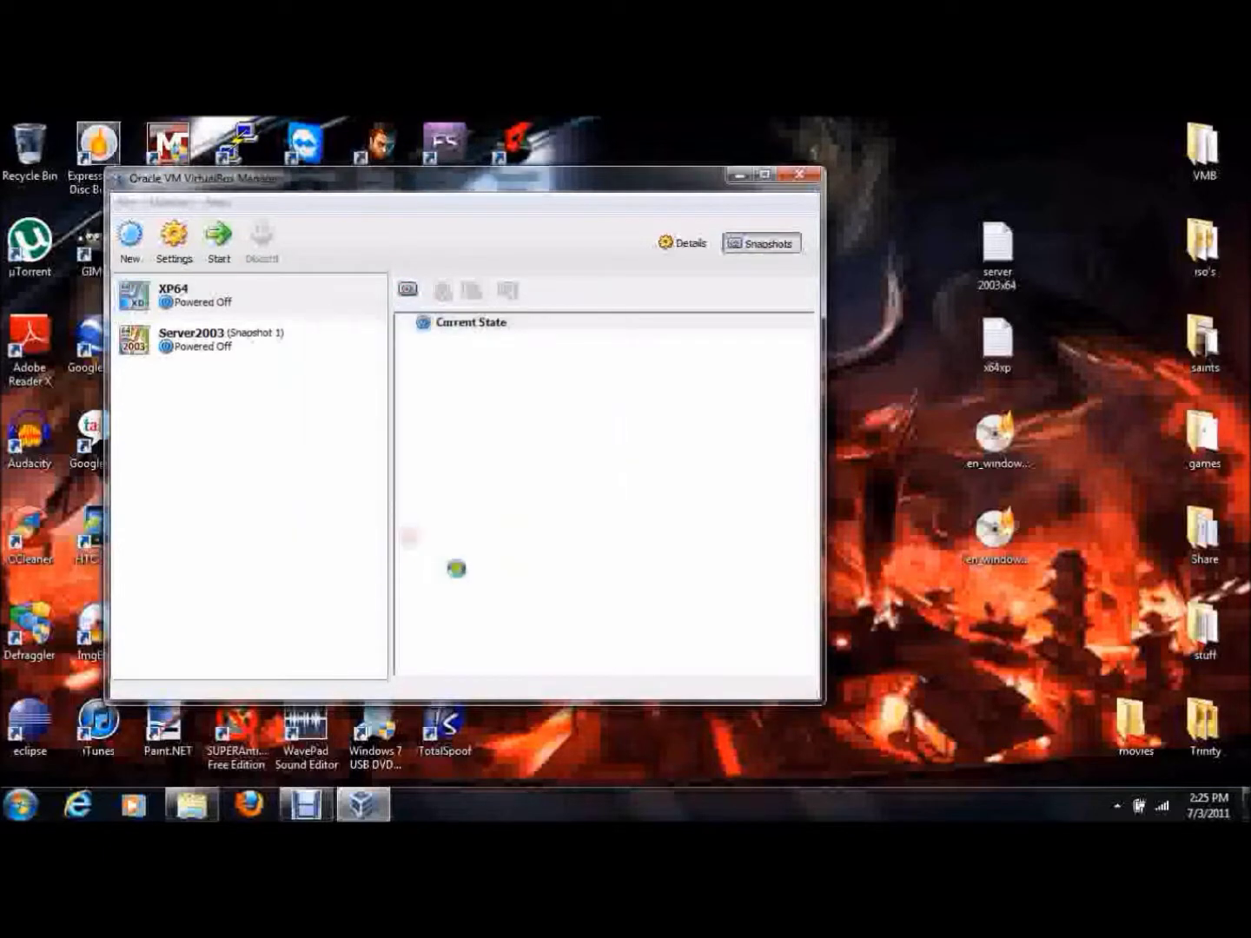